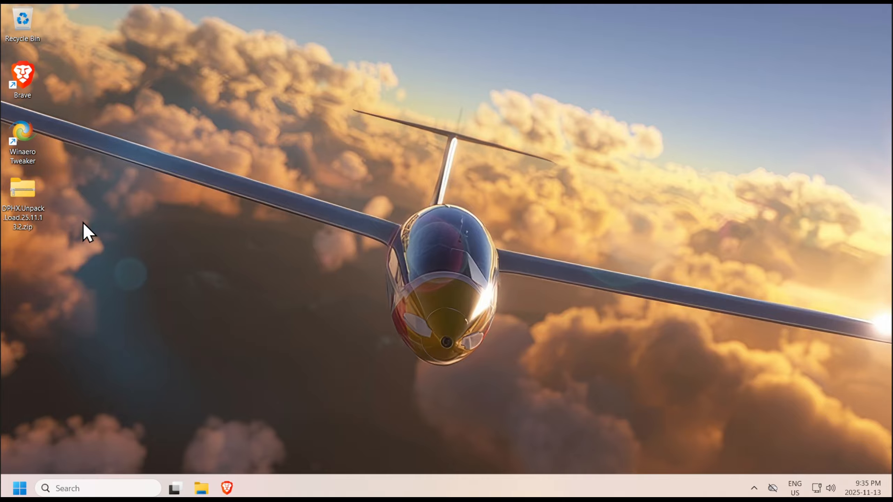
Step: Open the C: drive in File Explorer and delete the existing Soaring Tools folder
left_click(201, 489)
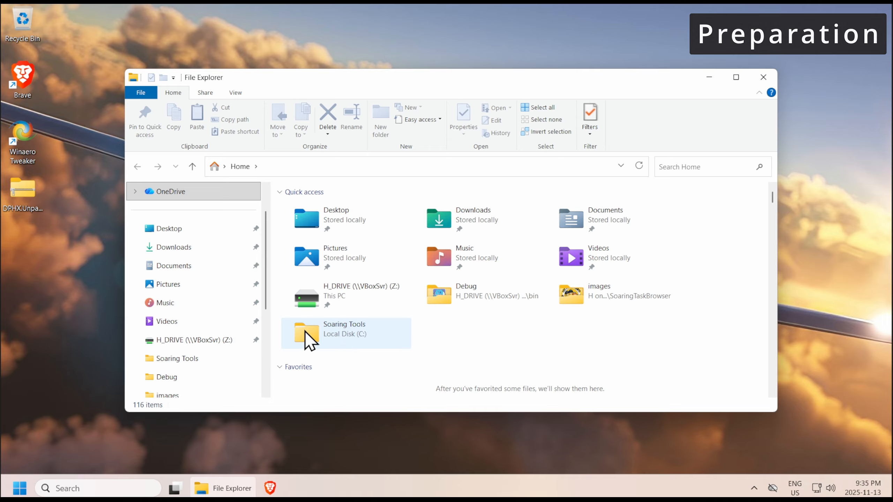
double_click(305, 332)
left_click(277, 166)
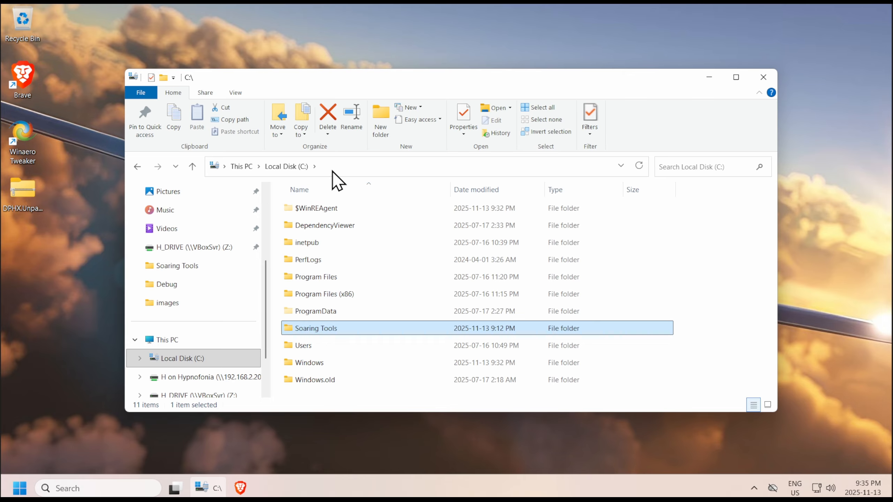
left_click(309, 344)
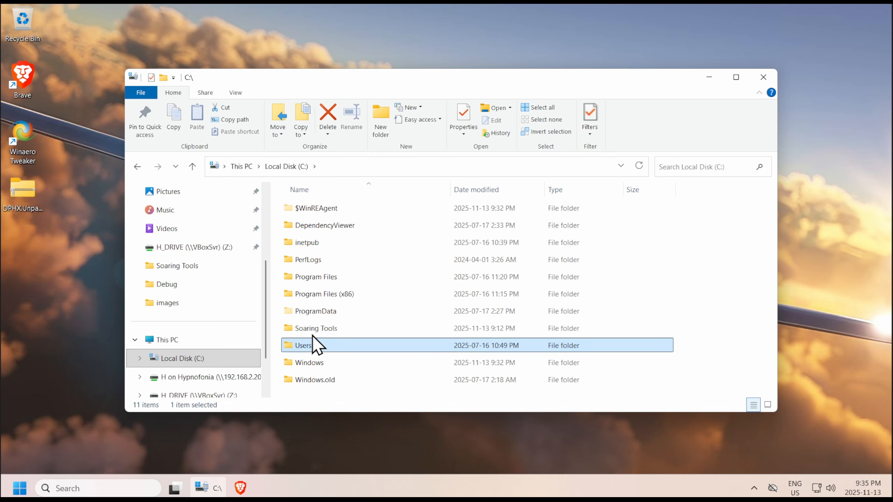
left_click(311, 336)
left_click(314, 330)
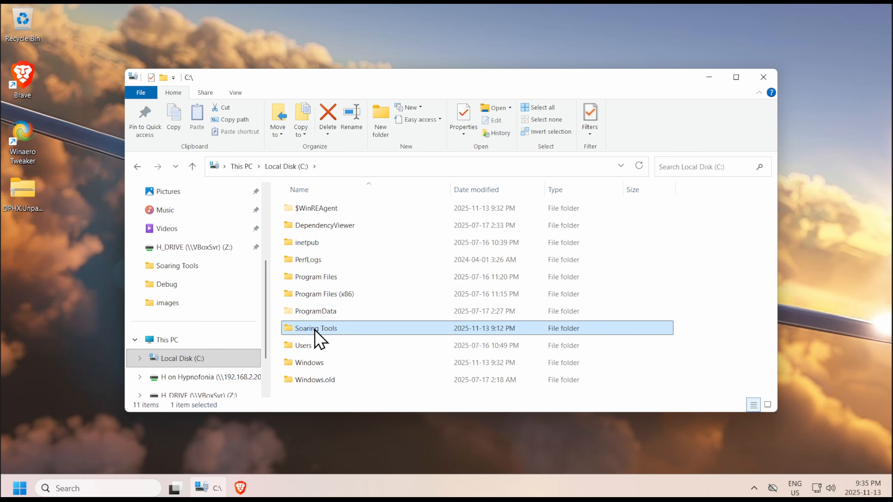
key("Delete")
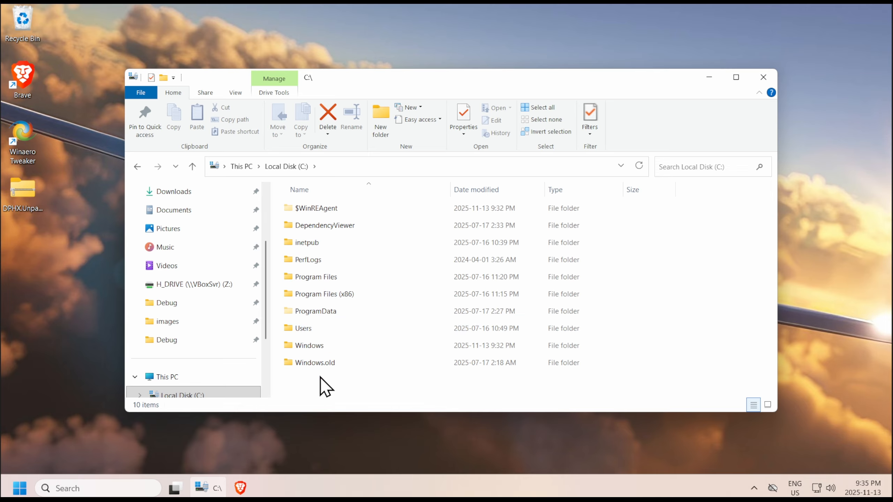
Step: Create a new folder named "Soaring Tools" in the root of the C: drive and open it
right_click(320, 375)
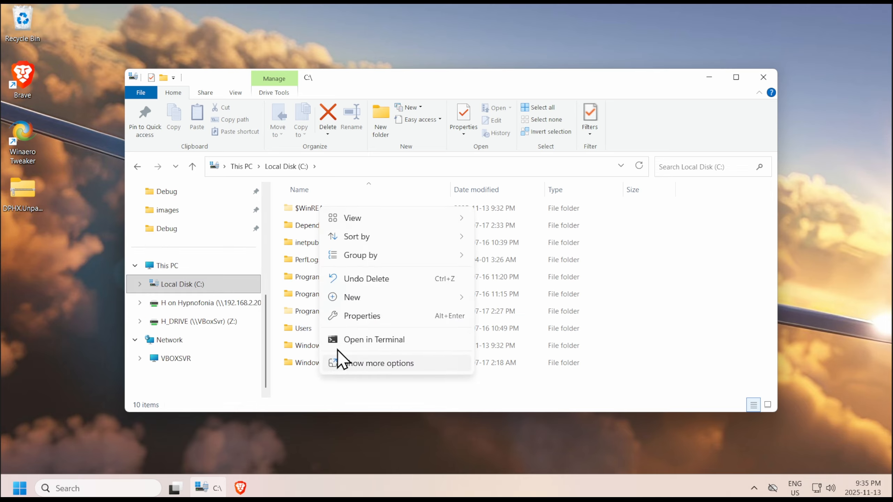
mouse_move(353, 302)
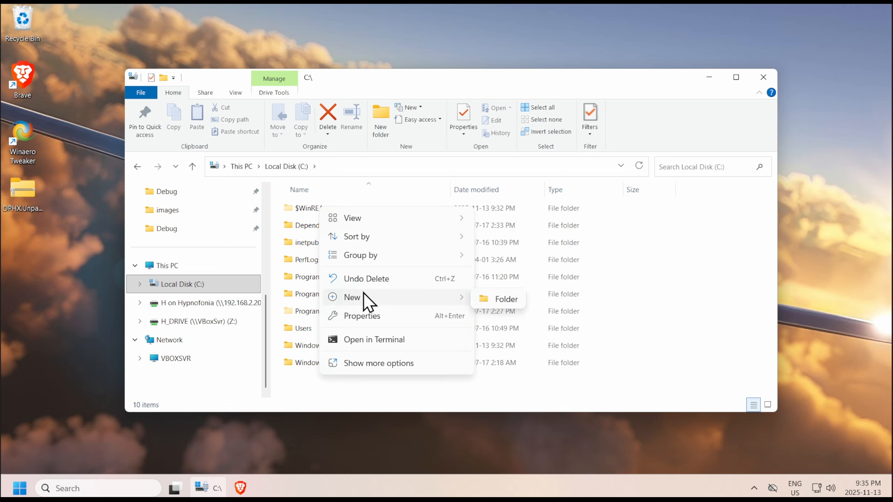
left_click(507, 297)
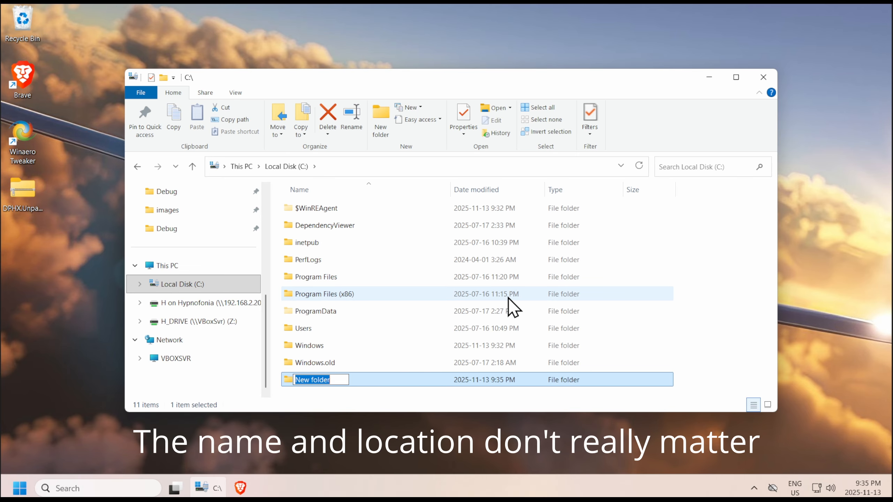
type("Soarin")
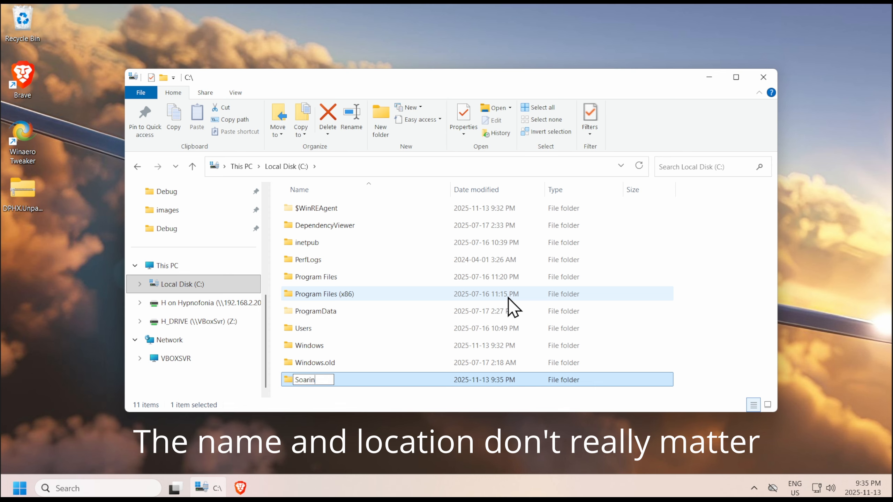
type("g Tools")
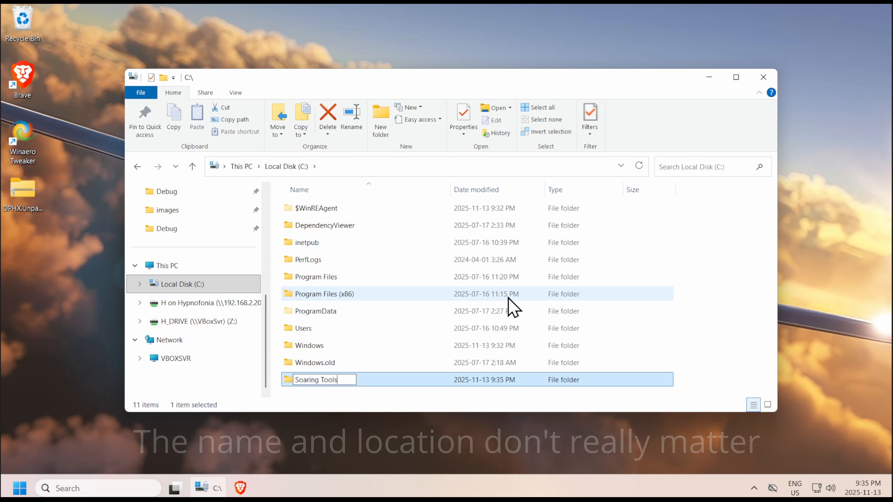
key("Return")
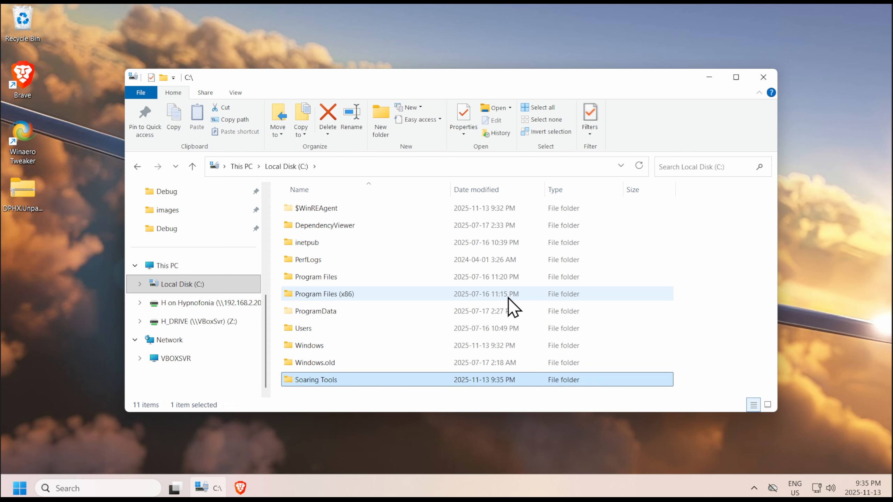
double_click(313, 380)
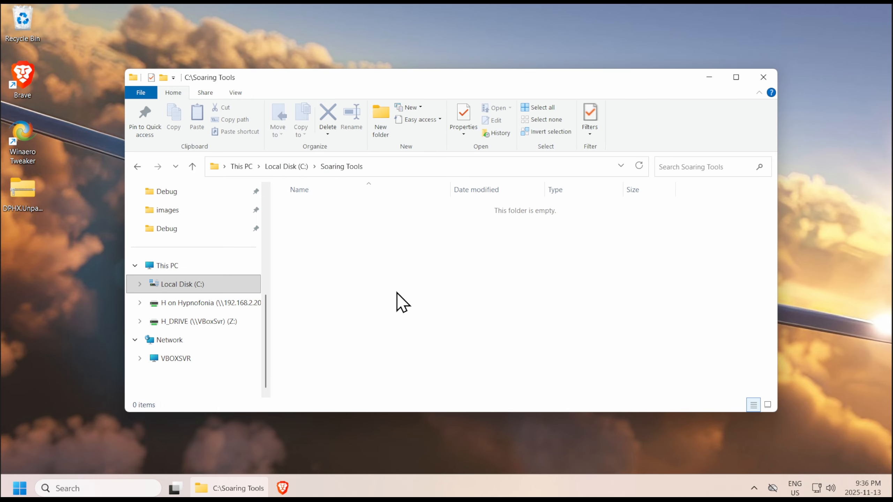
Step: Search Windows for "Defend", open Windows Security, and reach Virus & threat protection by starting a quick scan and cancelling it
left_click(87, 489)
type("Defend")
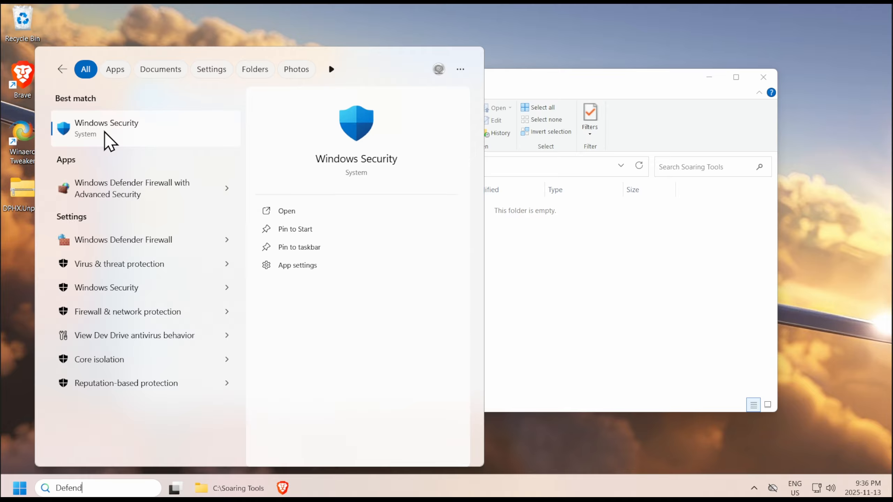
left_click(107, 129)
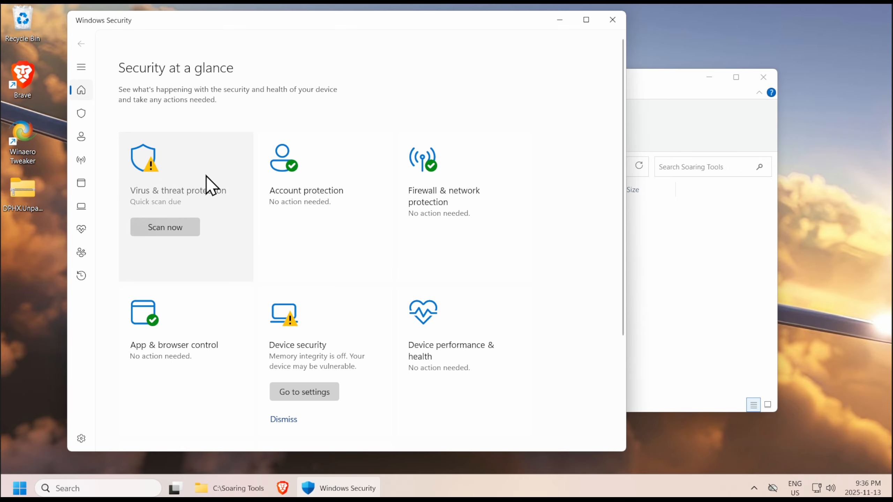
left_click(165, 229)
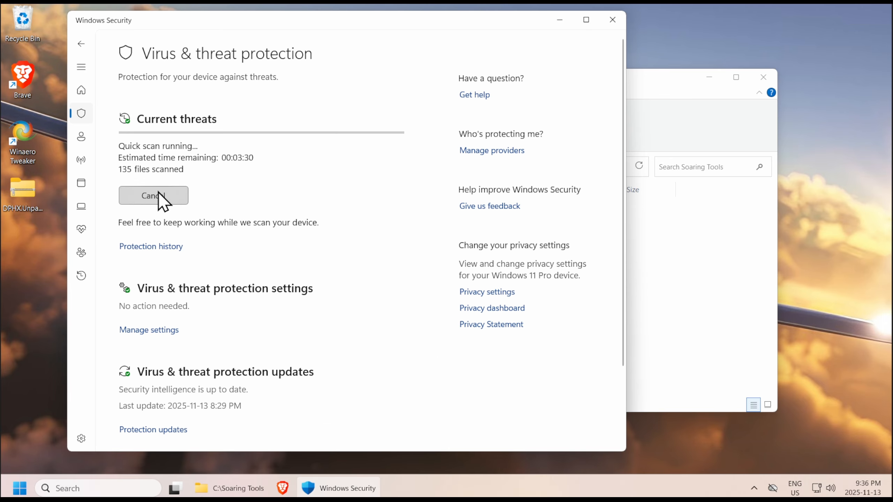
left_click(157, 193)
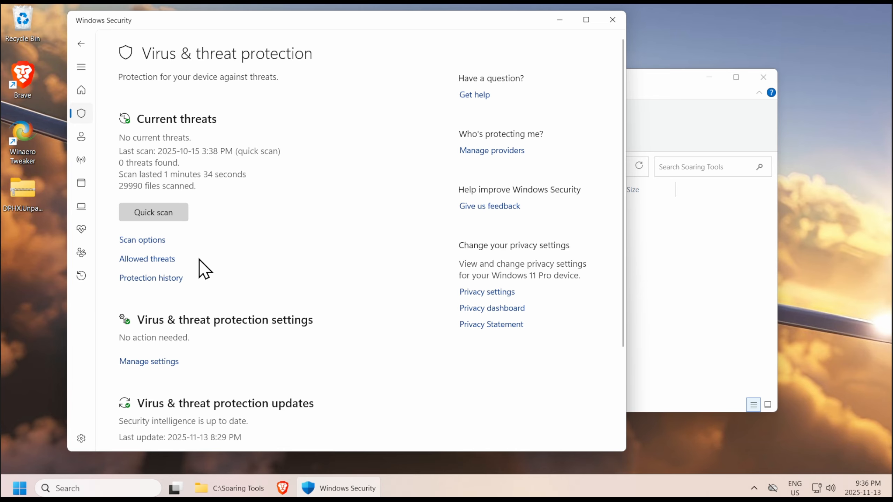
Step: Open the Microsoft Defender exclusions from the virus and threat protection settings, allowing Windows Security to make changes
scroll(178, 305, "down", 2)
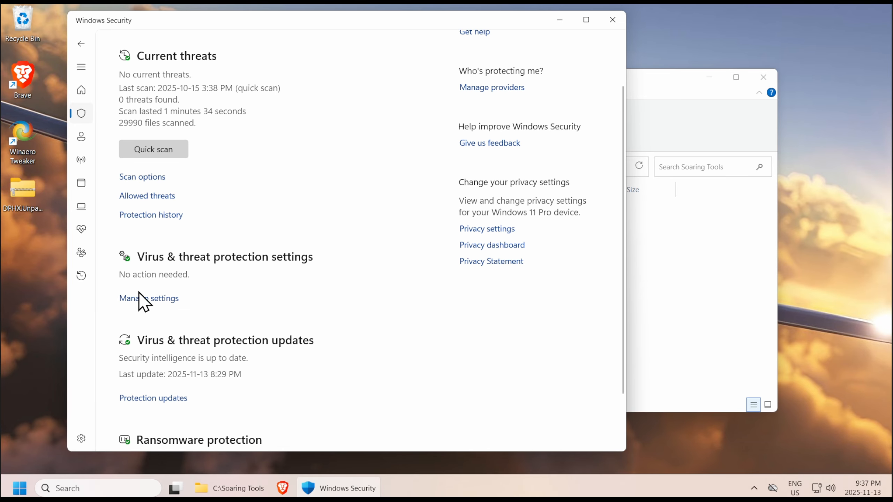
left_click(151, 299)
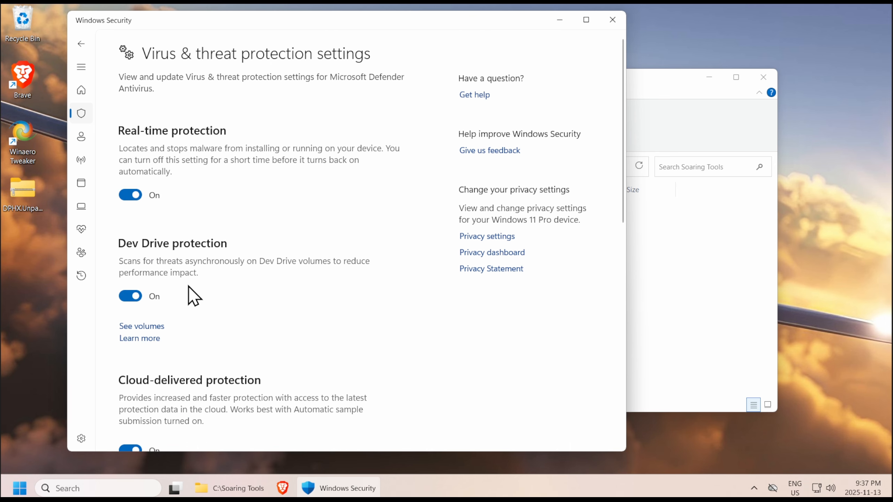
scroll(189, 292, "down", 5)
scroll(189, 286, "down", 6)
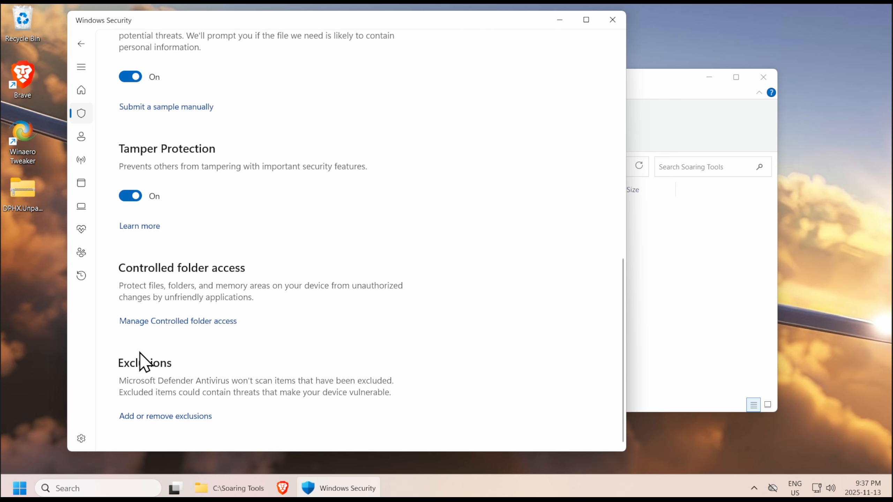
left_click(162, 418)
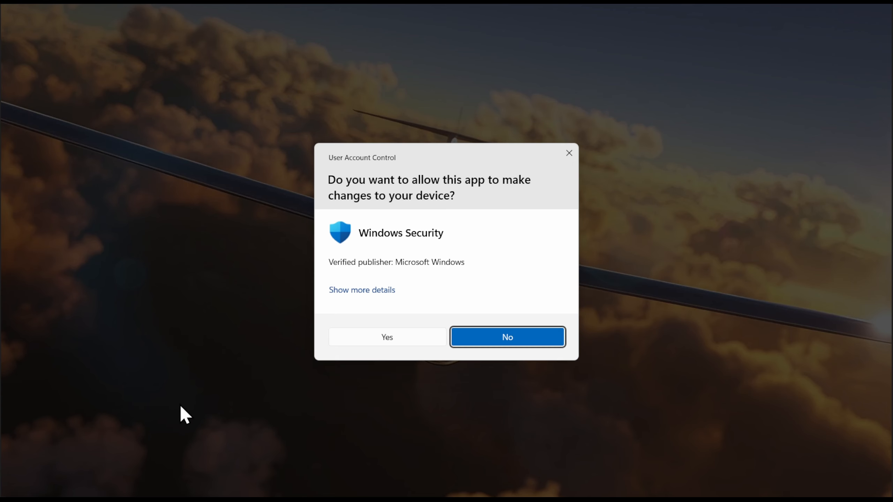
left_click(386, 337)
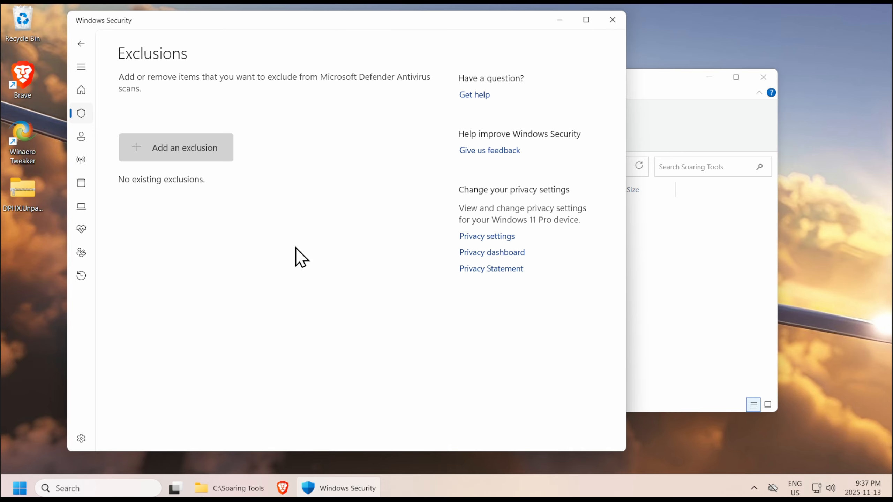
Step: Add the folder C:\Soaring Tools as an antivirus exclusion and close Windows Security
left_click(180, 149)
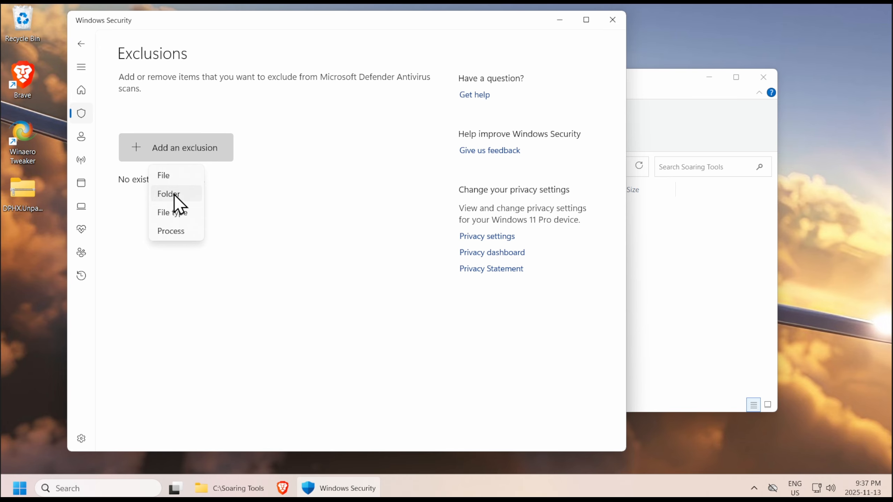
left_click(174, 195)
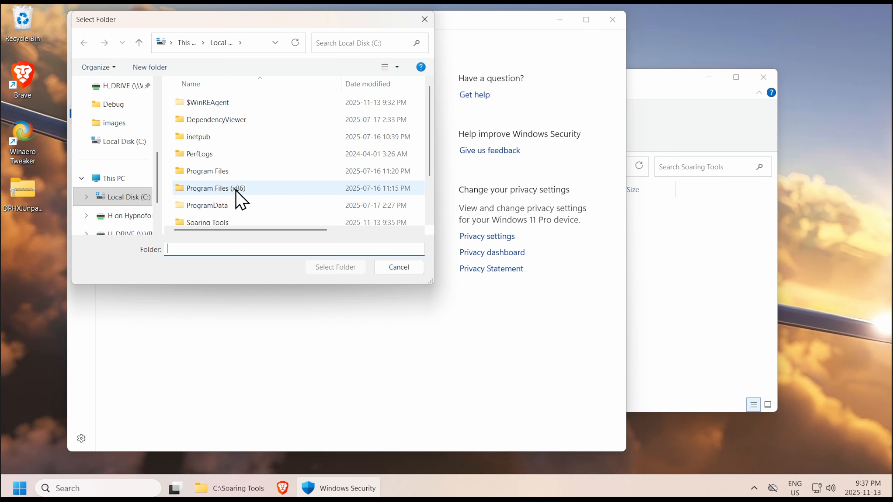
scroll(236, 191, "down", 1)
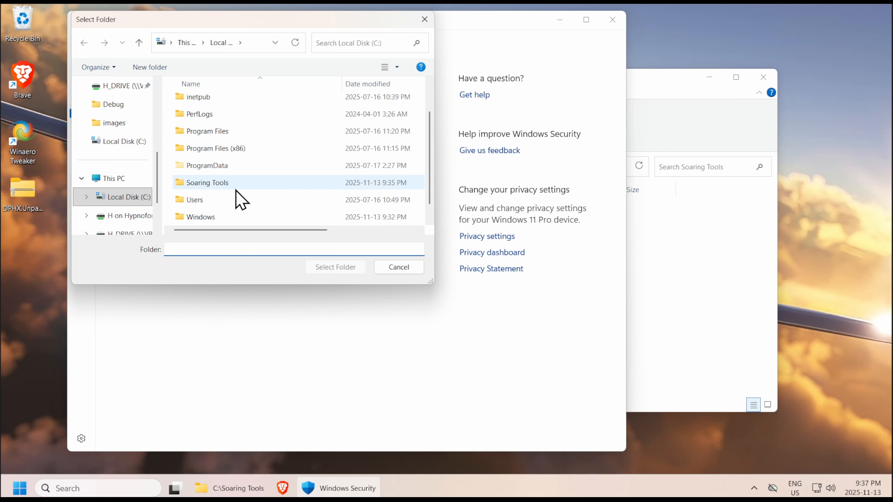
left_click(208, 183)
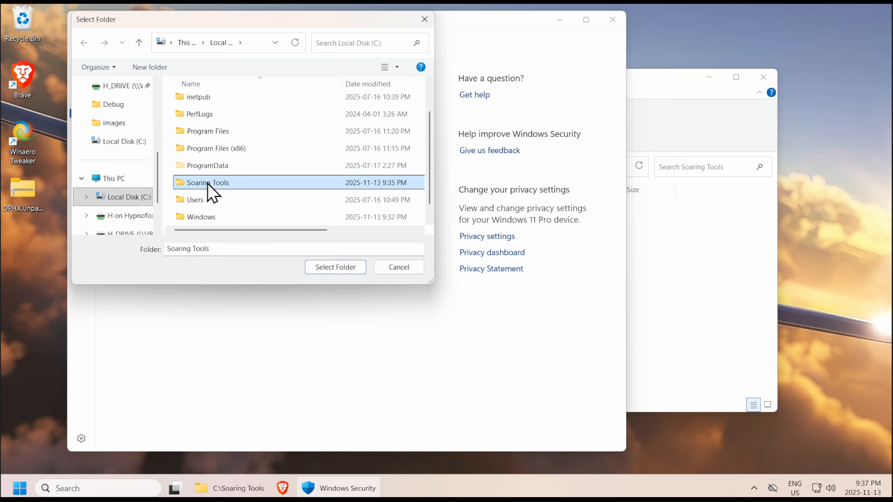
left_click(330, 270)
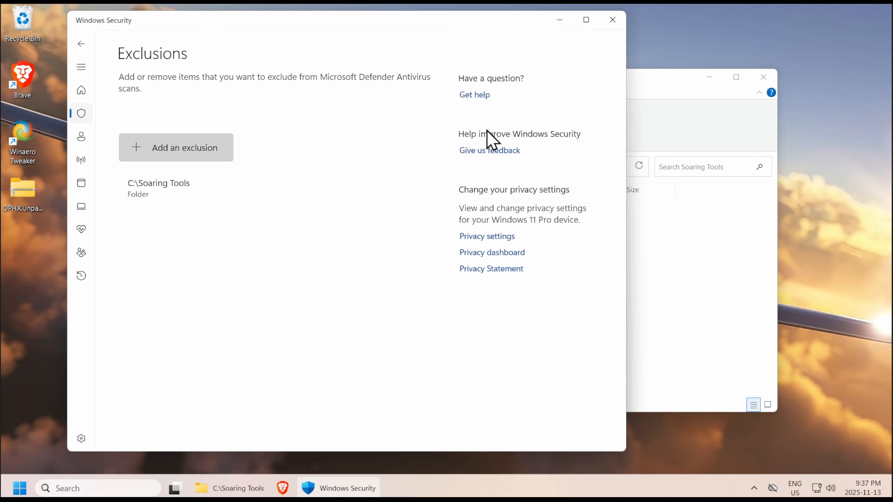
left_click(612, 21)
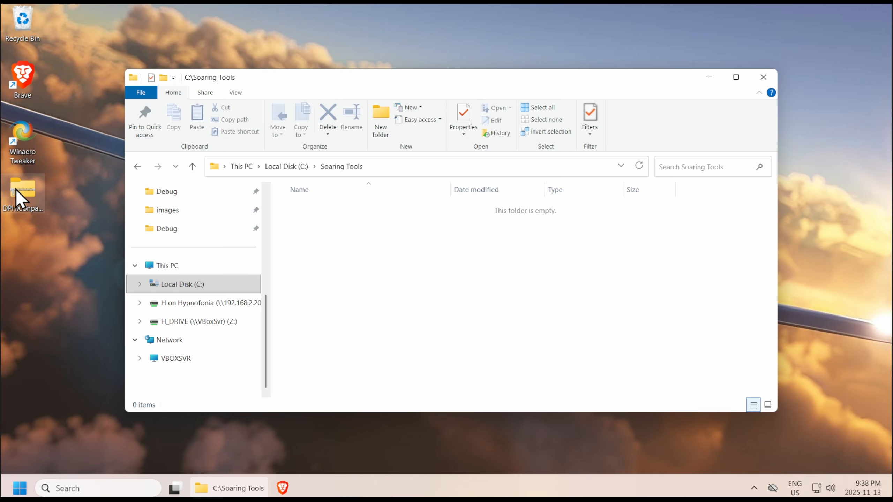
Step: Open the DPHX.Unpack.Load.25.11.13.2.zip archive from the desktop and arrange its window so the empty Soaring Tools folder stays reachable
left_click(37, 194)
left_click_drag(123, 185, 222, 190)
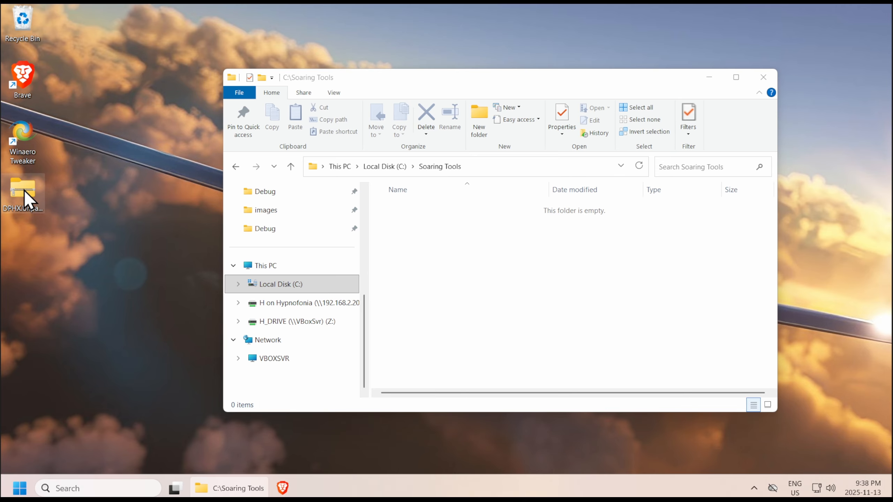
double_click(25, 192)
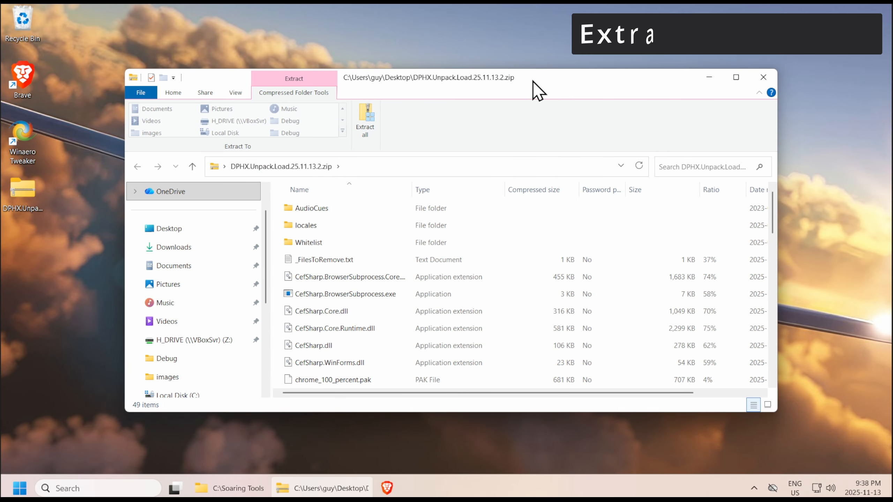
left_click_drag(532, 80, 441, 136)
left_click(466, 88)
left_click_drag(508, 77, 570, 42)
left_click(138, 132)
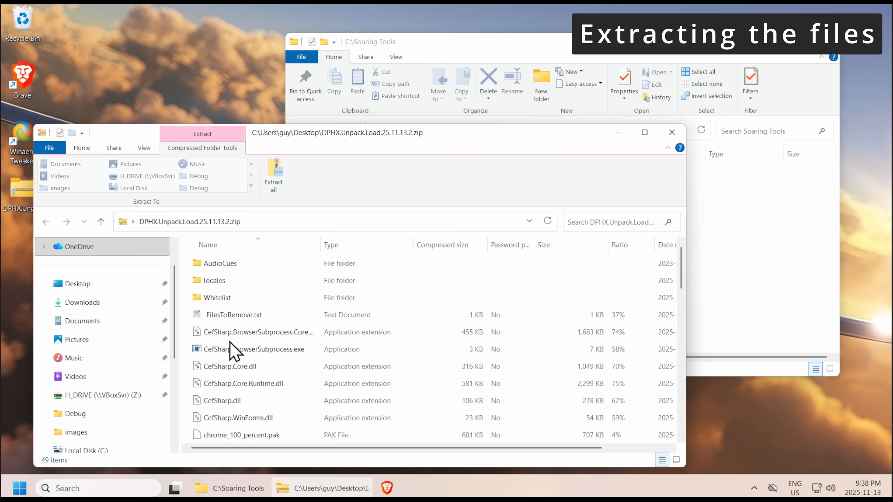
Step: Extract all files and folders from the zip archive into the C:\Soaring Tools folder
left_click(225, 316)
key("ctrl+a")
left_click_drag(224, 319, 743, 265)
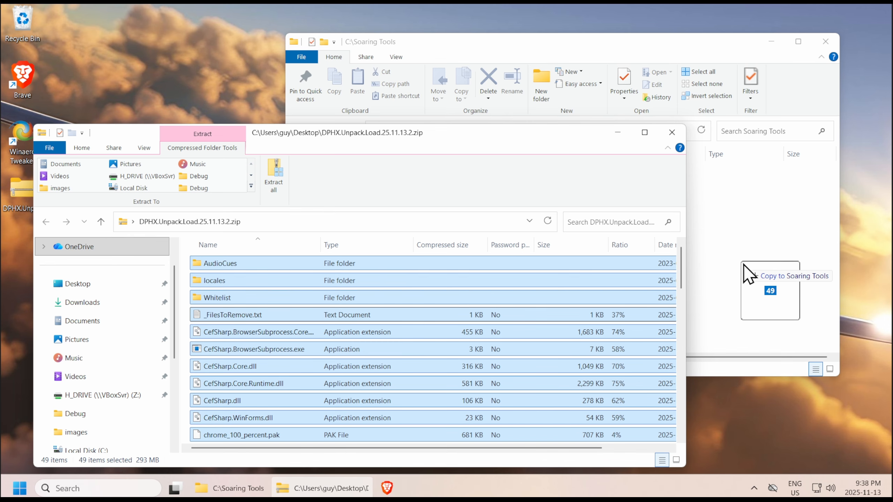
left_click_drag(743, 264, 744, 260)
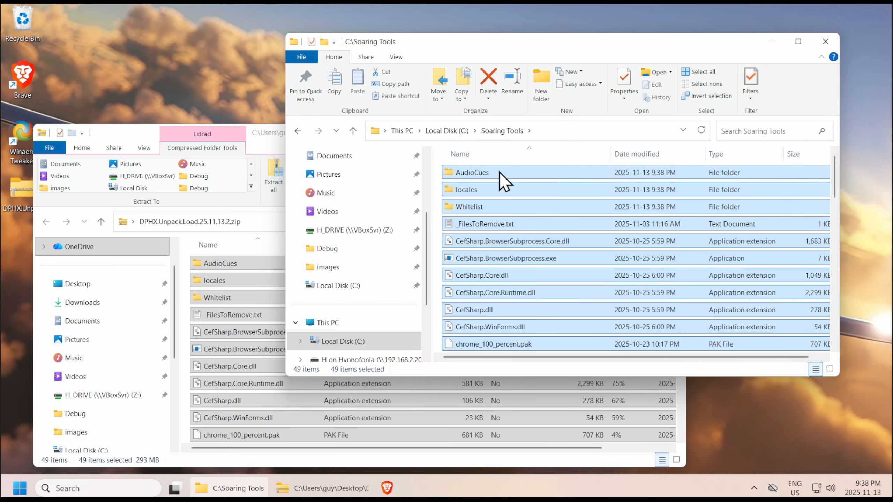
Step: Close the zip archive window and reposition the Soaring Tools folder window on the desktop
left_click(499, 172)
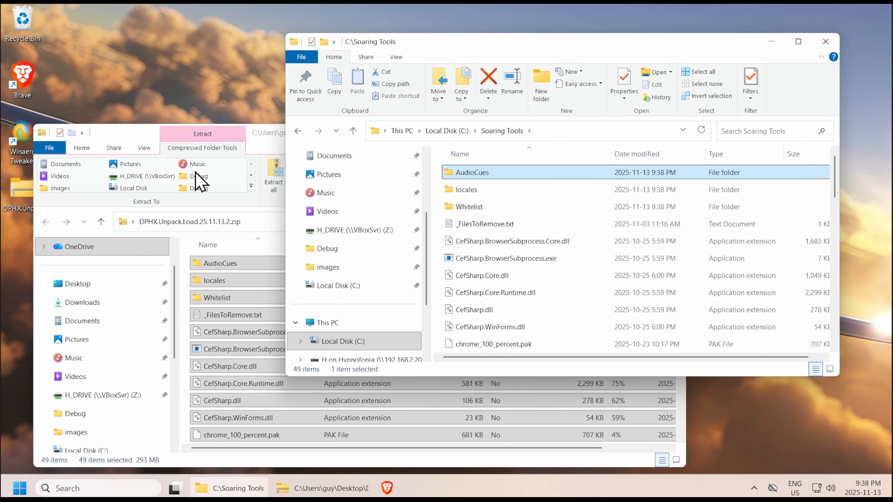
left_click(132, 135)
left_click(673, 133)
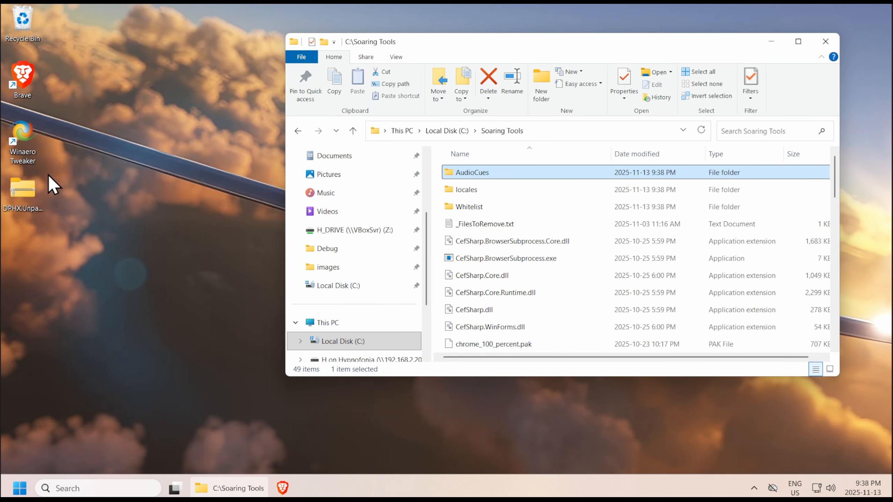
left_click_drag(502, 53, 515, 71)
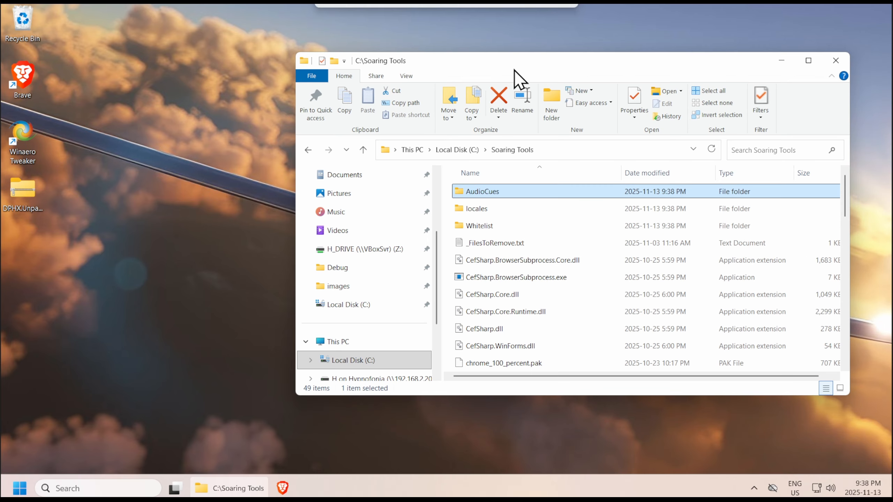
Step: Sort the Soaring Tools folder by date modified, newest first, and run Run Me First Time.bat
left_click(662, 173)
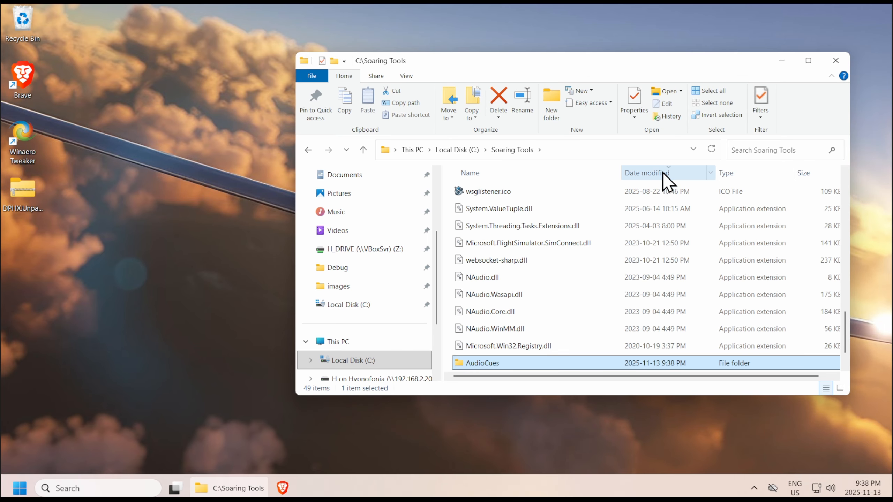
scroll(559, 245, "down", 6)
scroll(557, 247, "up", 6)
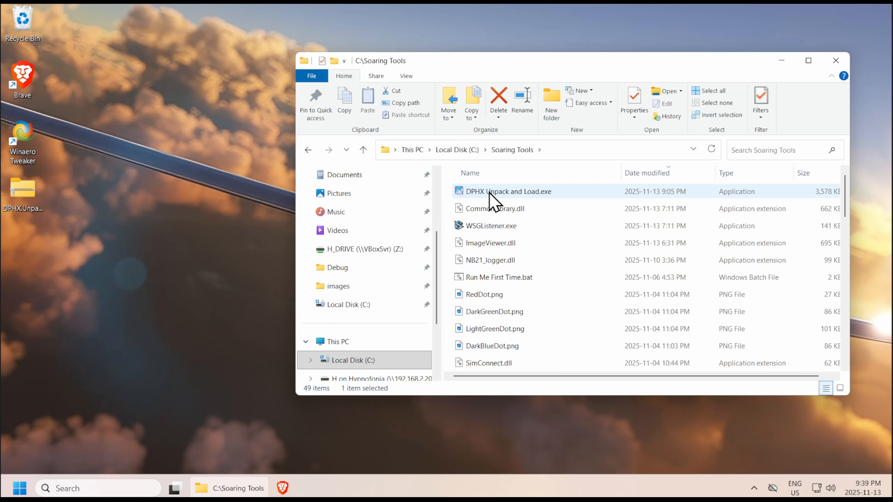
mouse_move(489, 192)
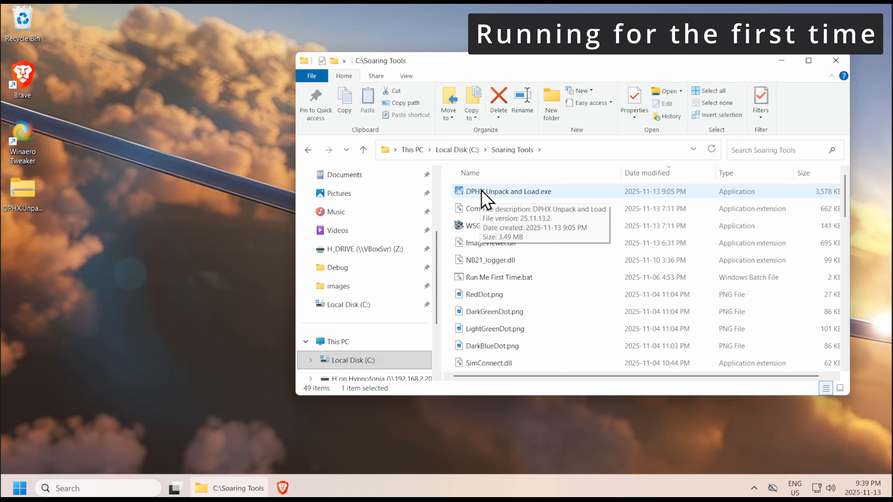
left_click(483, 278)
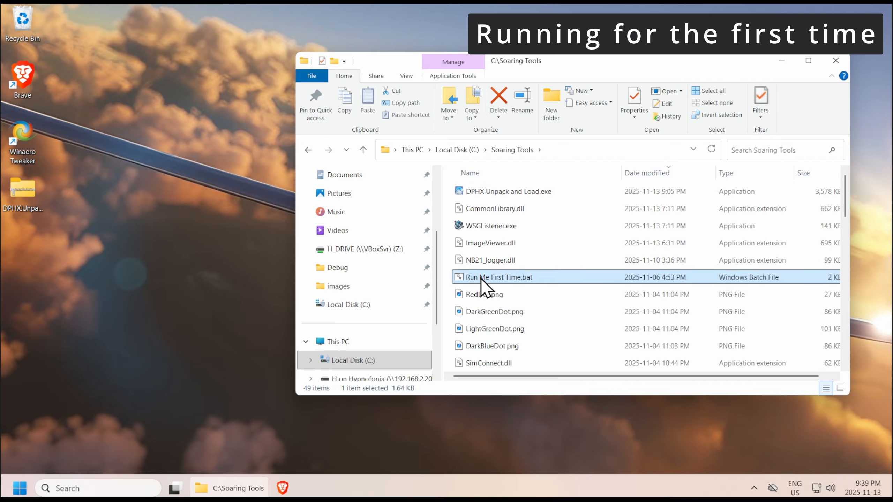
right_click(501, 280)
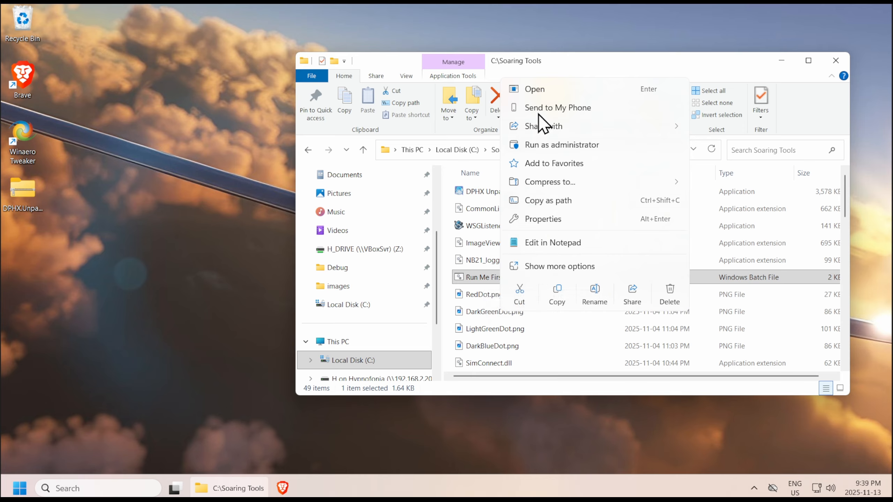
left_click(537, 91)
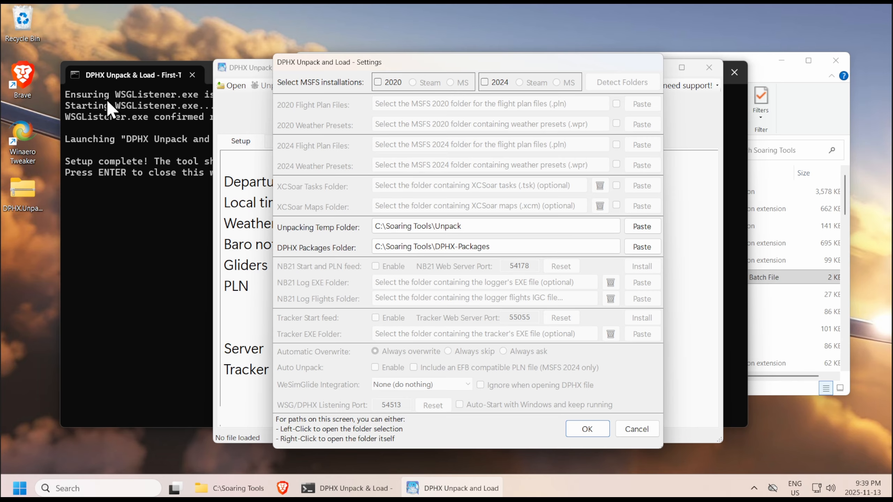
Step: Check the hidden system tray icons for the WeSimGlide DPHX Listener and close the first-time setup console
left_click(134, 79)
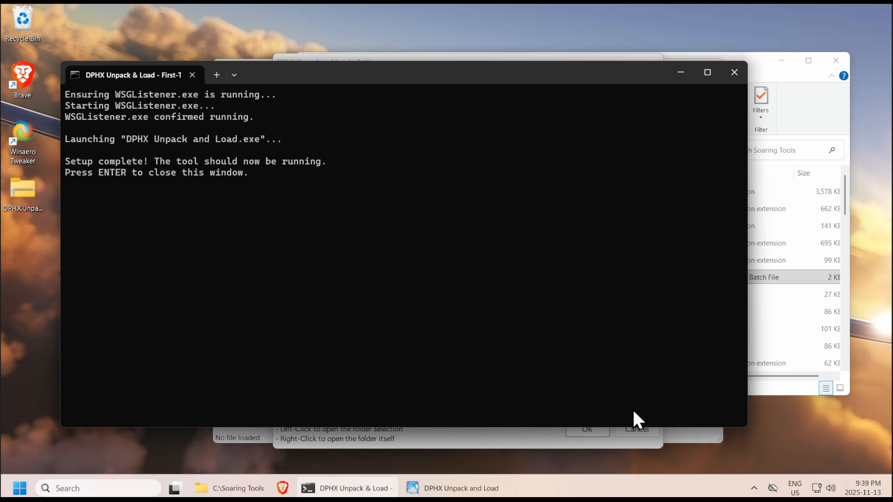
left_click(754, 488)
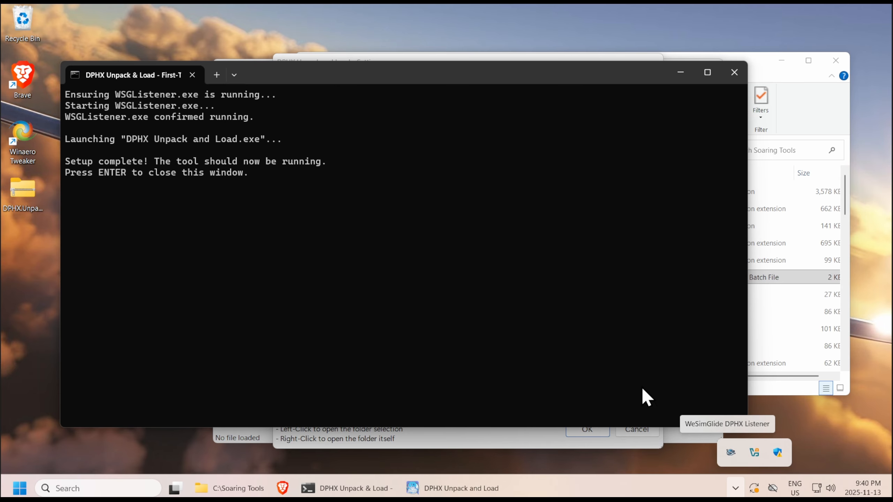
left_click(346, 75)
key("Return")
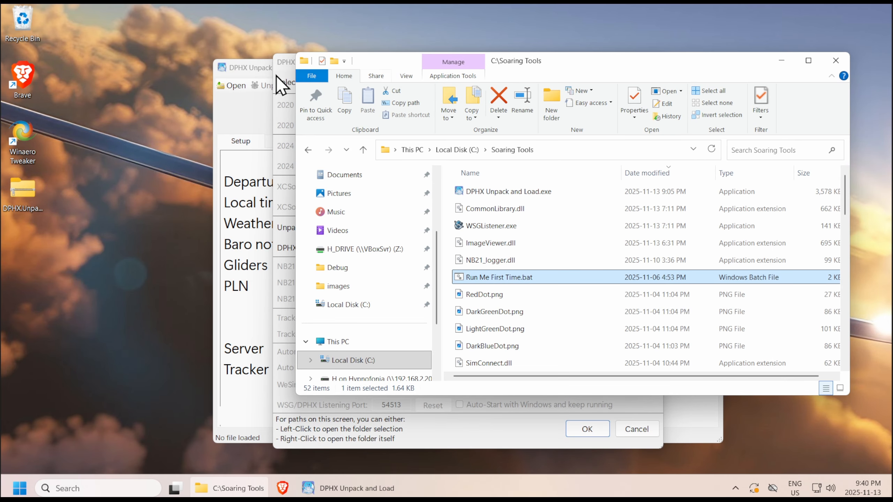
Step: Enable the MSFS 2024 installation as the MS version, detect its flight plan and weather preset folders, and save the settings
left_click(262, 116)
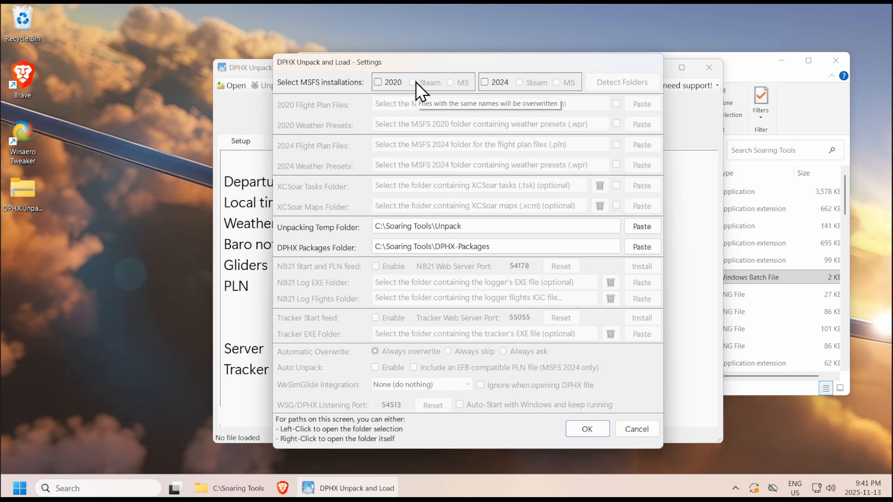
left_click(483, 83)
key("ctrl")
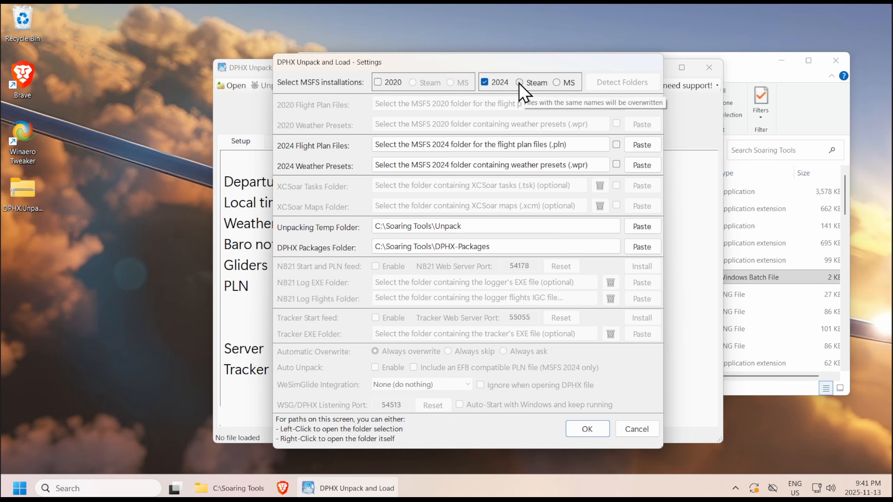
left_click(556, 83)
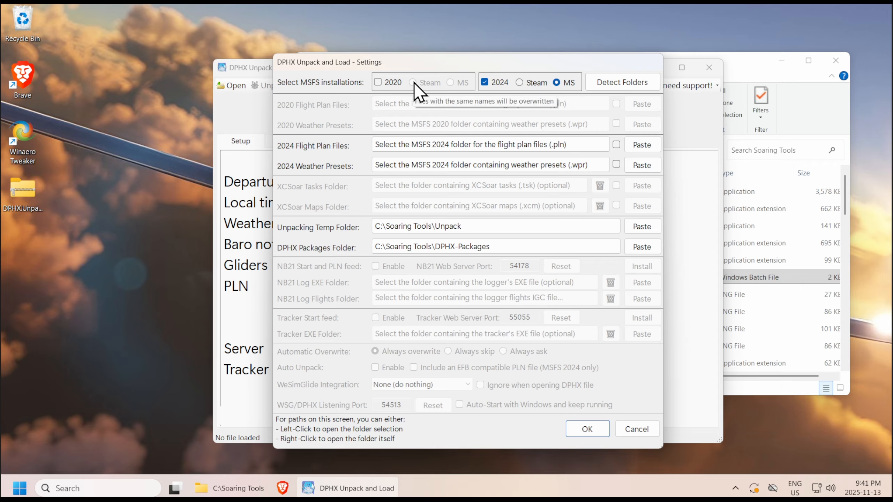
left_click(623, 82)
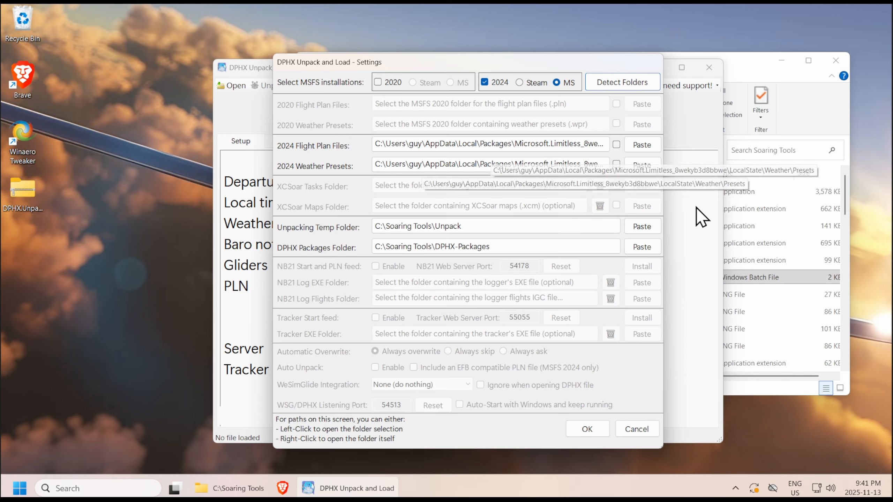
left_click_drag(663, 184, 817, 186)
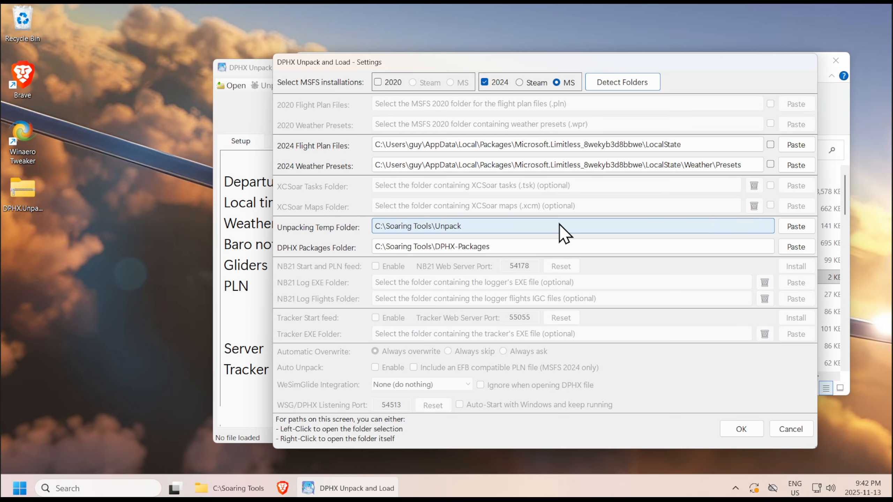
left_click(740, 429)
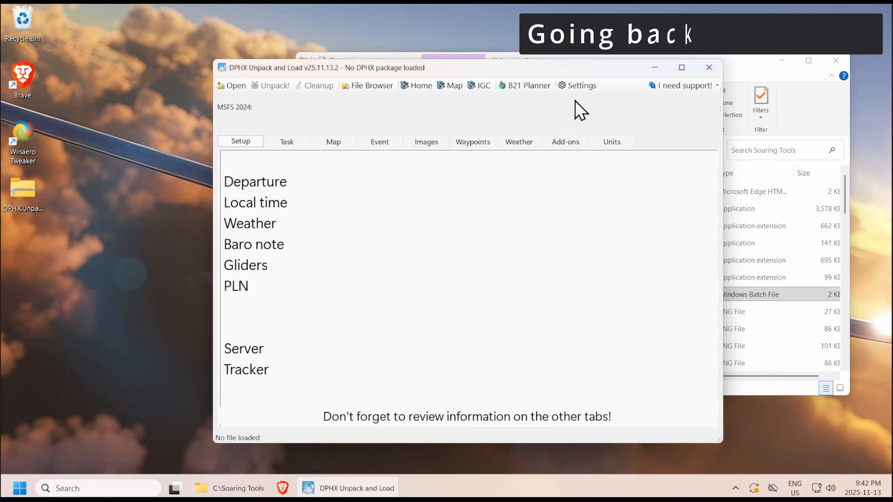
Step: Try to install the NB21 Logger from the settings and close the settings window
left_click(580, 87)
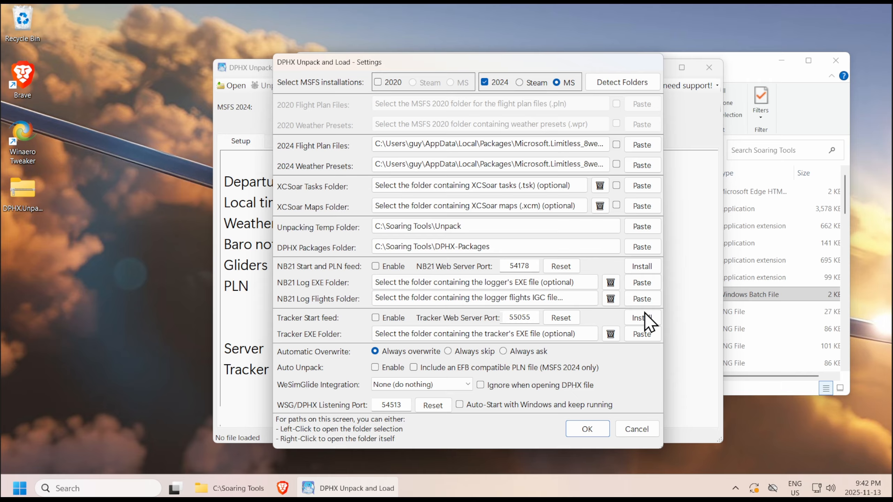
left_click(651, 267)
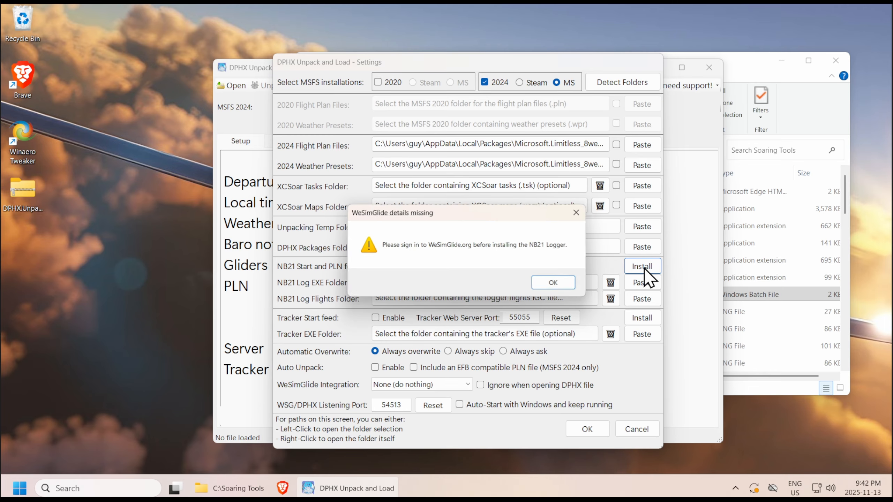
left_click(556, 291)
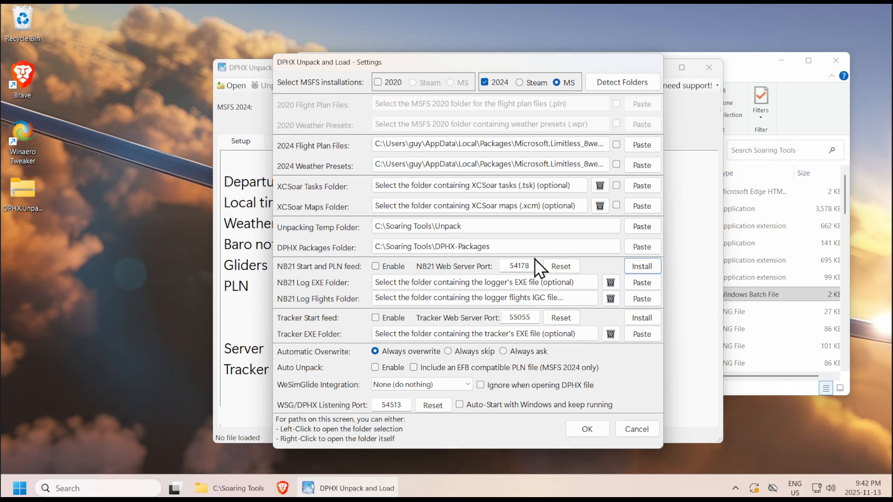
left_click(584, 430)
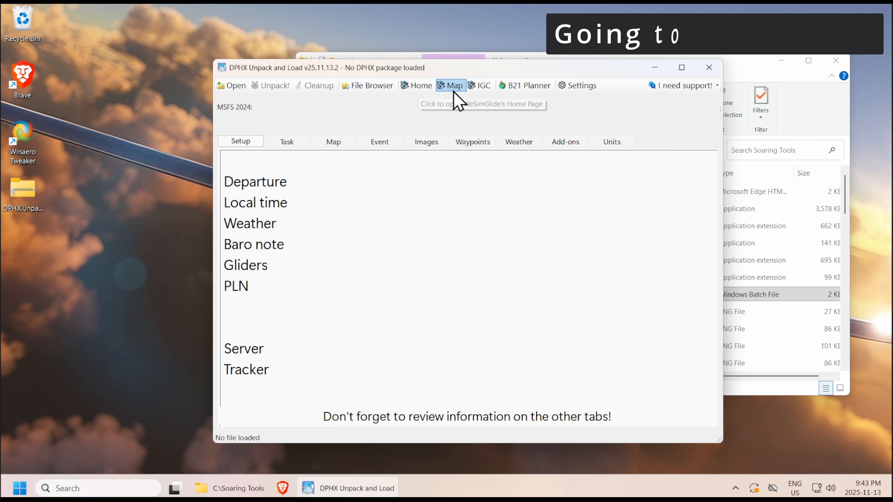
Step: Log out of the account on the WeSimGlide website and log back in with Discord
left_click(412, 87)
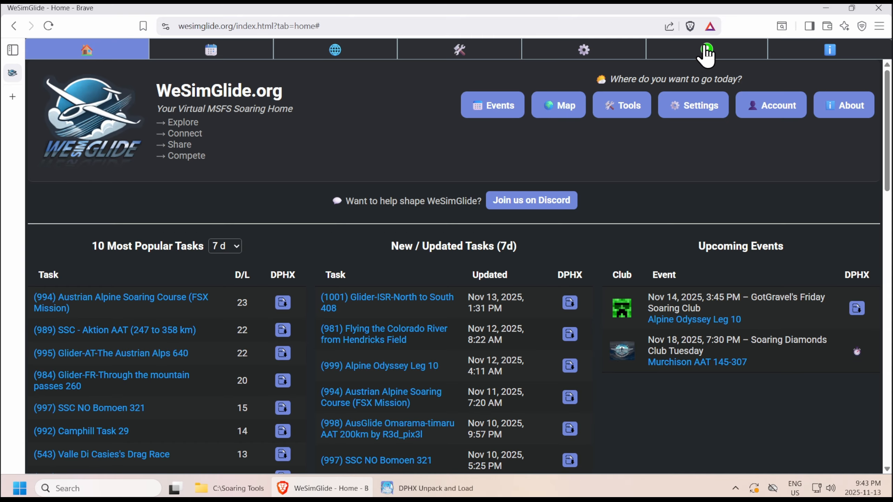
mouse_move(707, 54)
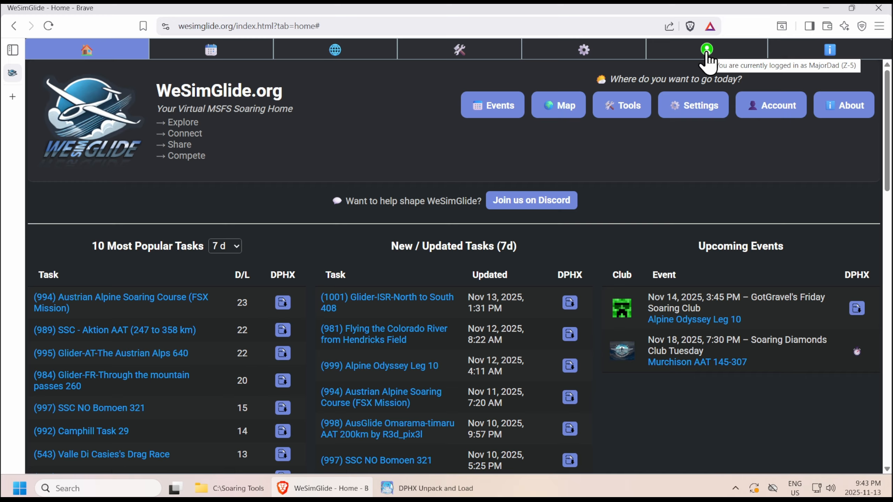
left_click(707, 54)
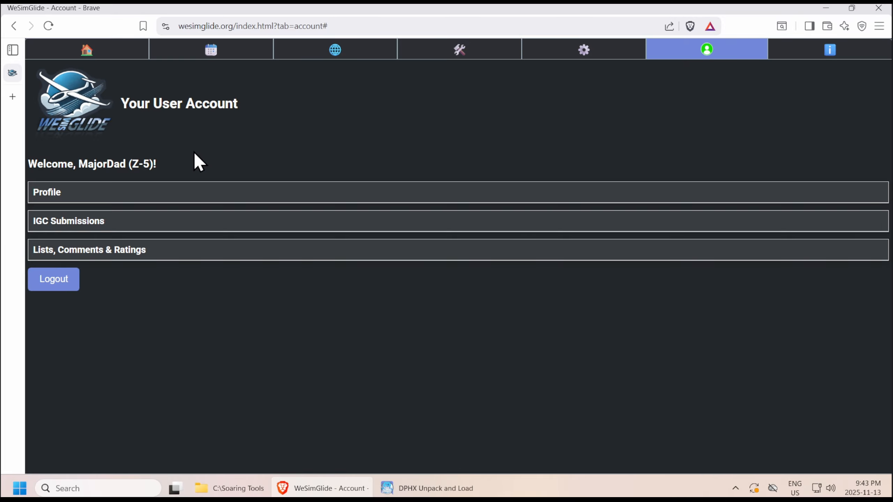
left_click(56, 280)
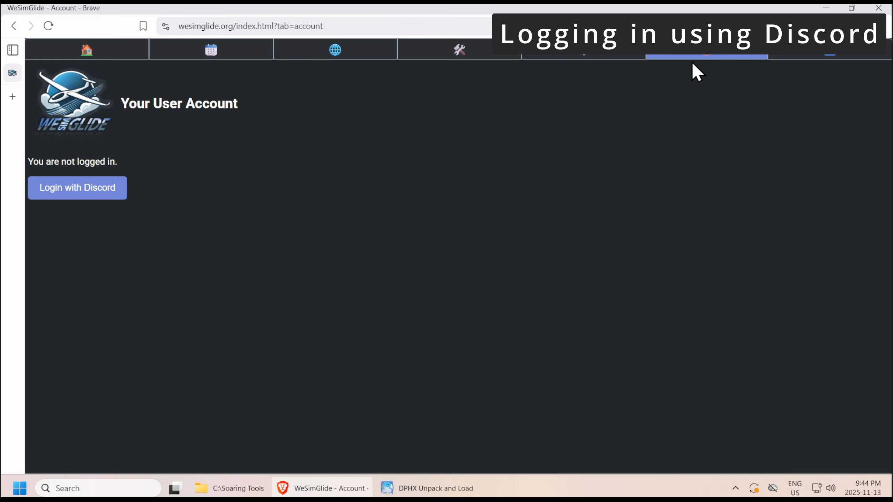
left_click(77, 190)
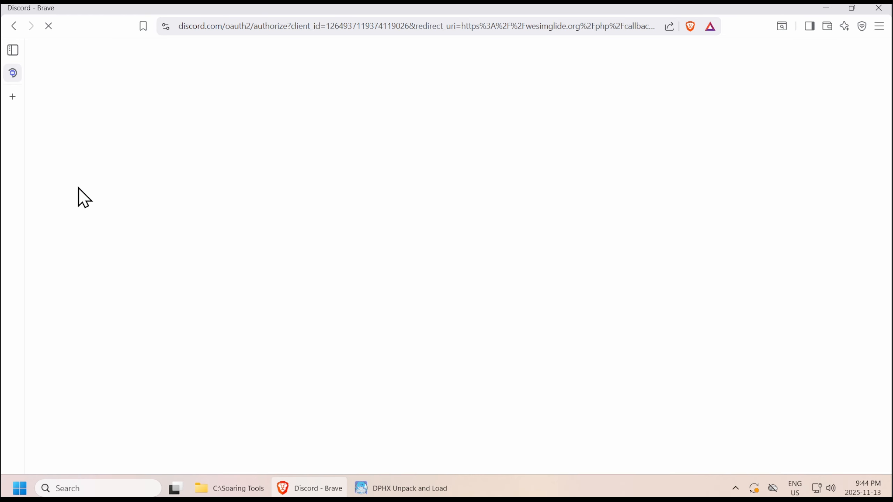
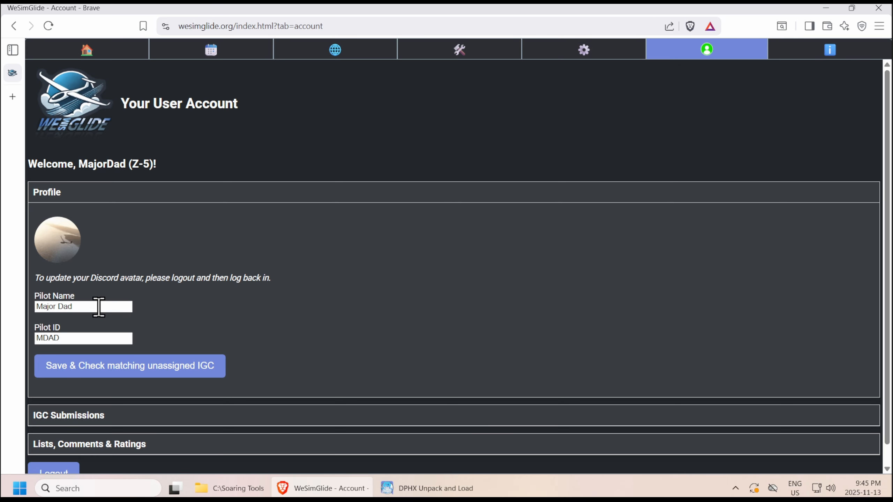
Step: Review and save the Pilot Name and Pilot ID in the account profile, and reload the page to recheck them
left_click(76, 307)
left_click(78, 340)
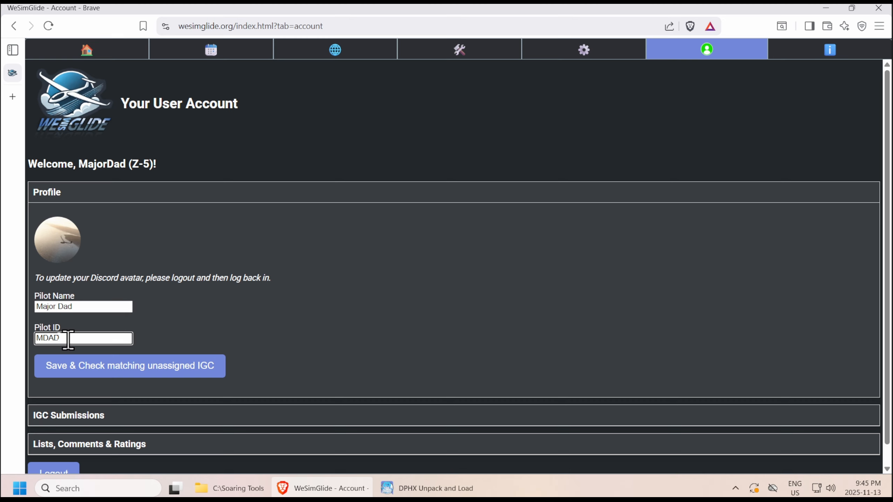
left_click(85, 307)
left_click(125, 369)
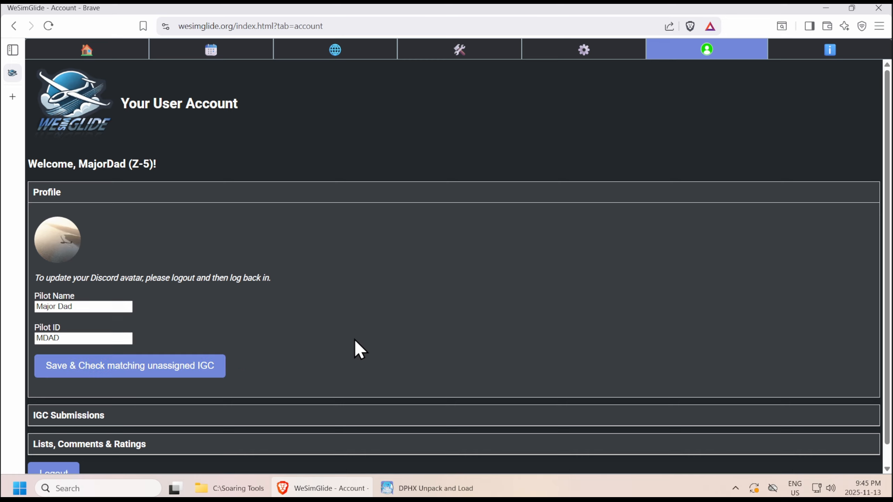
left_click(48, 26)
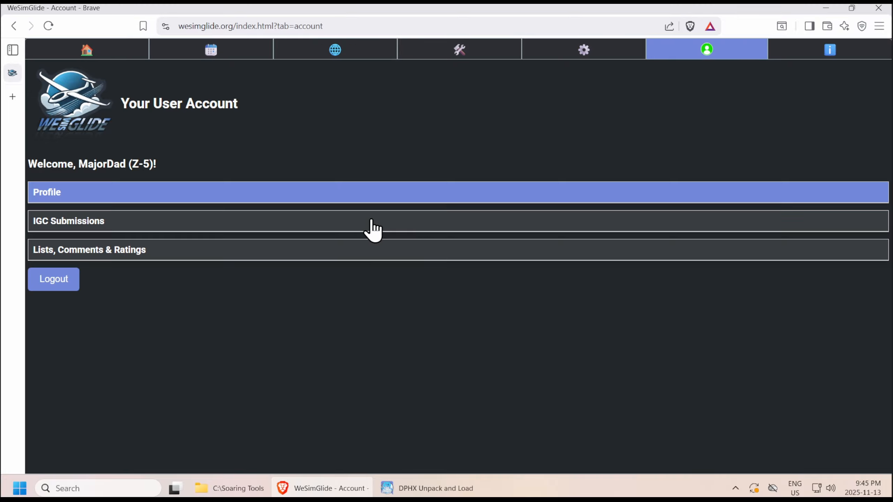
left_click(194, 192)
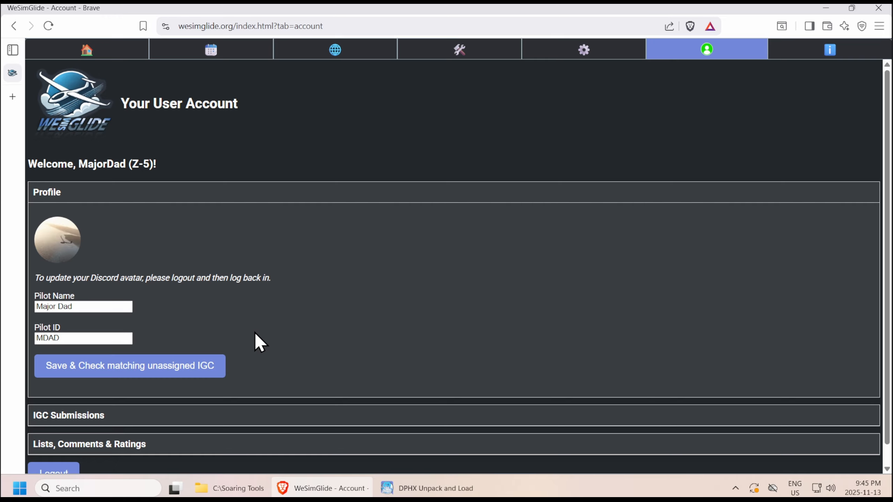
Step: Return to DPHX Unpack and Load, install the NB21 Logger from its settings, and allow NB21_logger through Windows Firewall
left_click(826, 8)
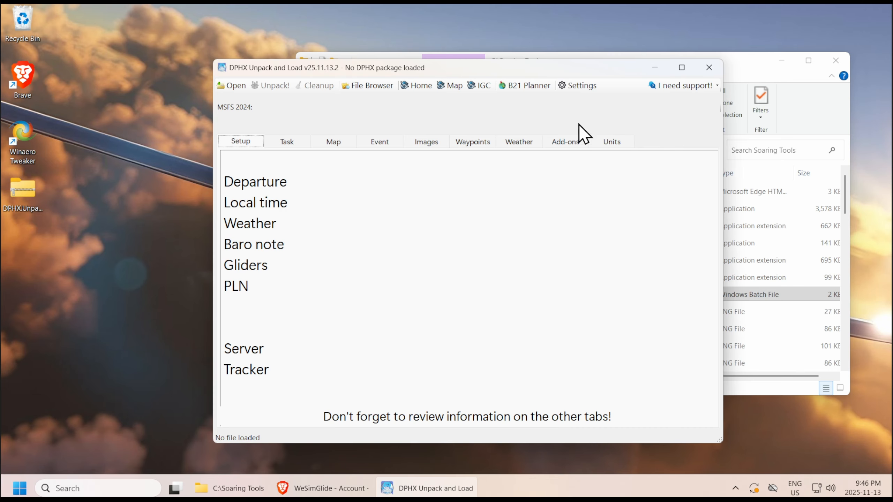
left_click(577, 86)
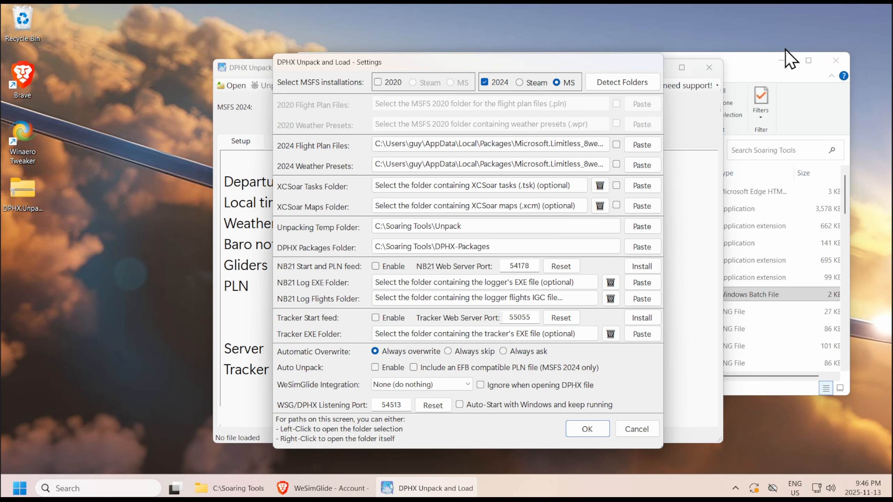
left_click(781, 58)
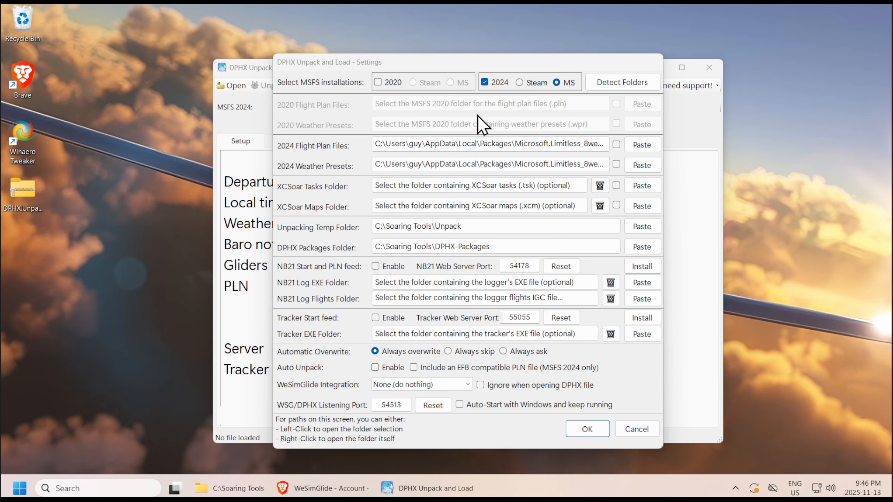
left_click(641, 266)
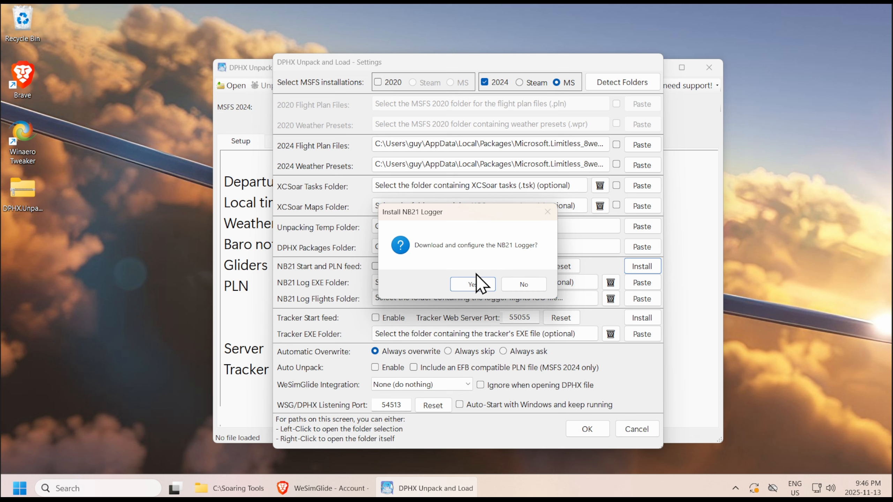
left_click(473, 285)
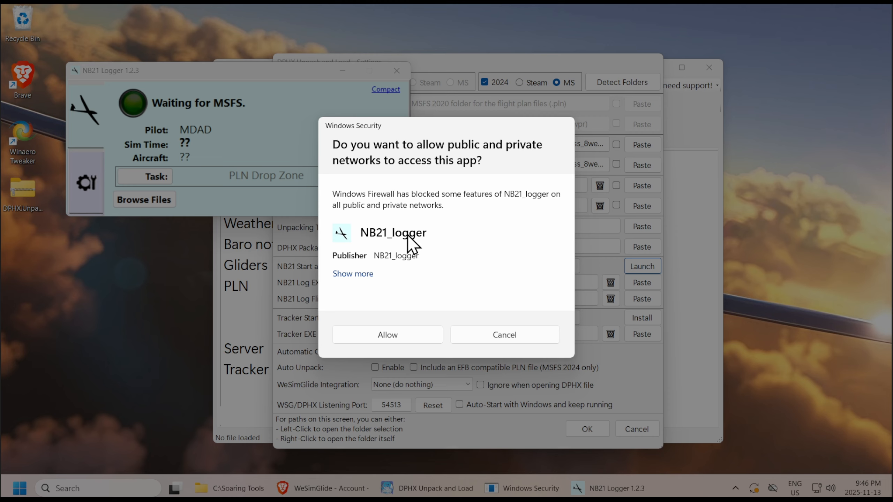
left_click(390, 335)
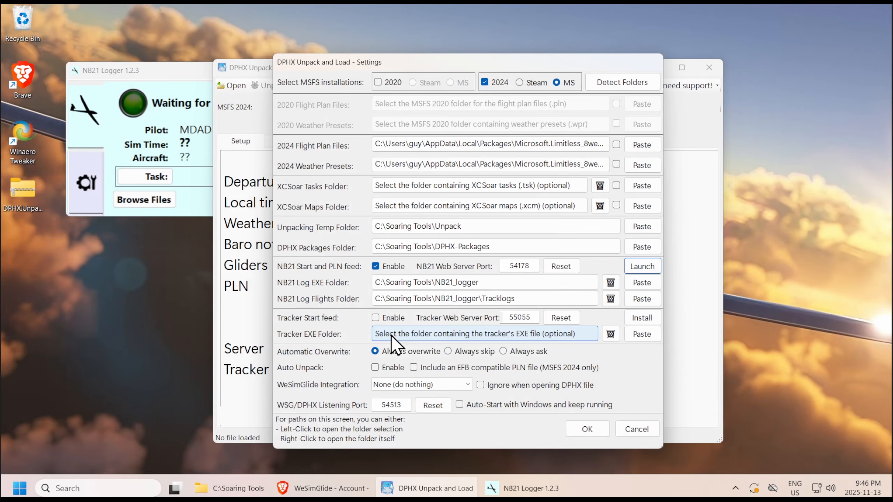
Step: Review the NB21 Logger's pilot details, tracklog folder and auto-start option, and close the logger
left_click_drag(168, 74, 125, 29)
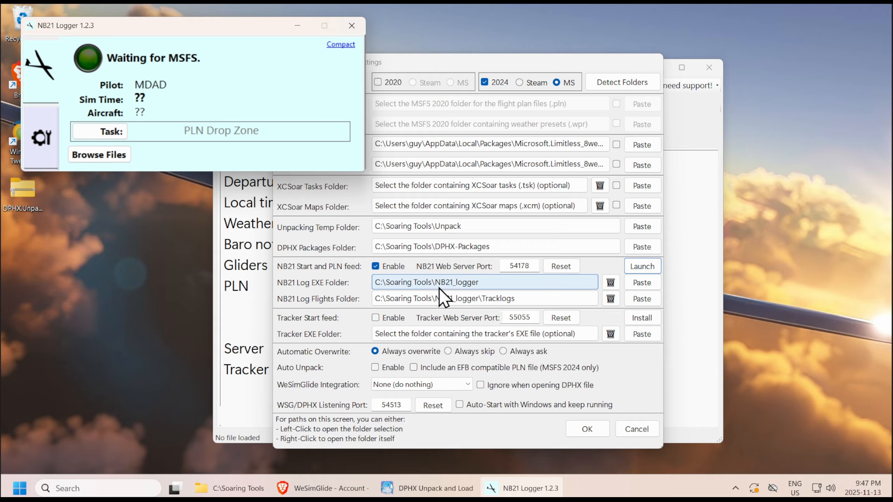
left_click(44, 136)
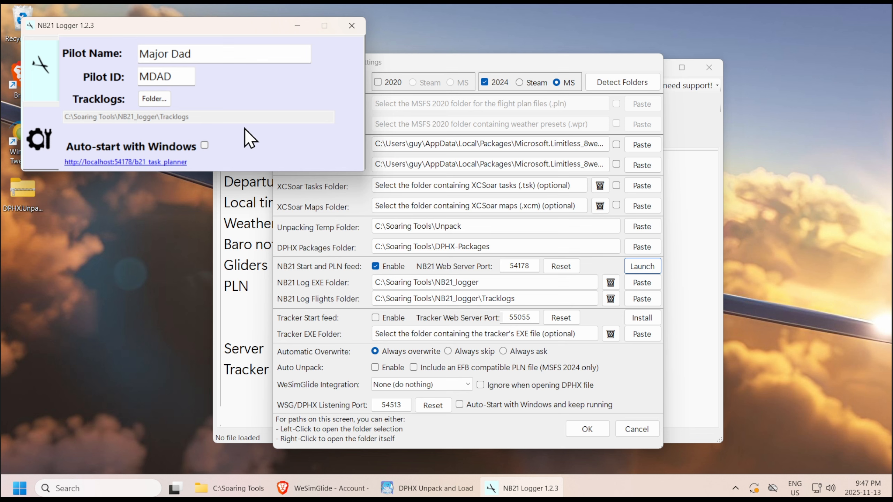
left_click(35, 73)
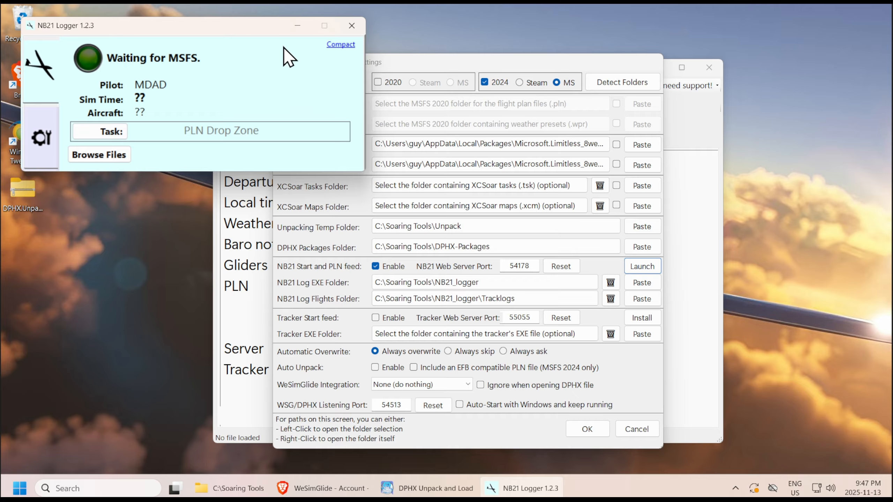
left_click(352, 25)
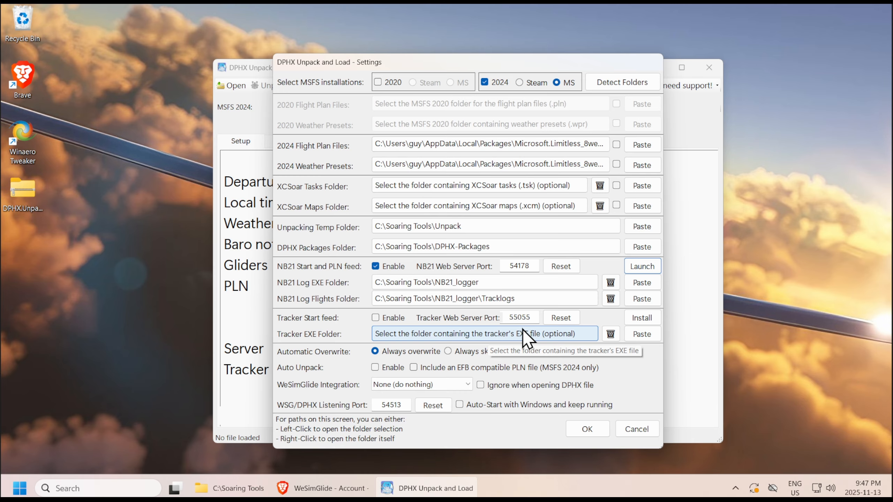
Step: Install the Tracker app from the DPHX settings and allow SSC-Tracker through Windows Firewall
left_click(642, 319)
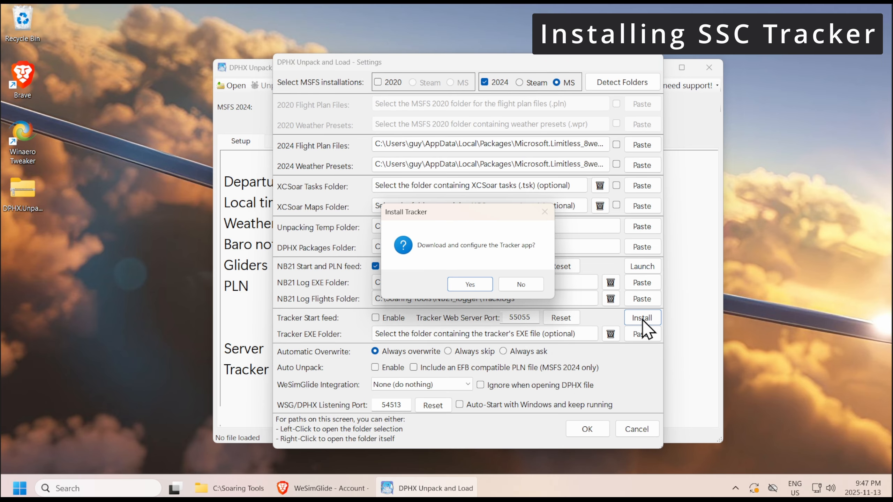
left_click(473, 283)
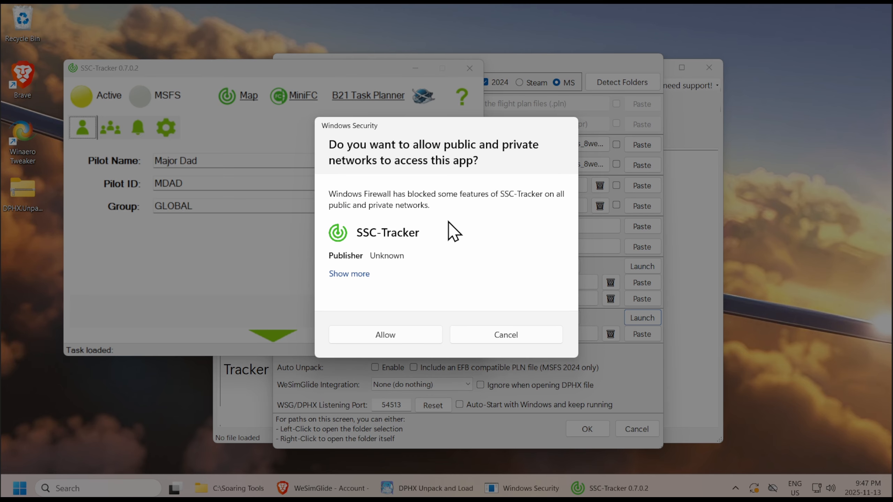
left_click(388, 336)
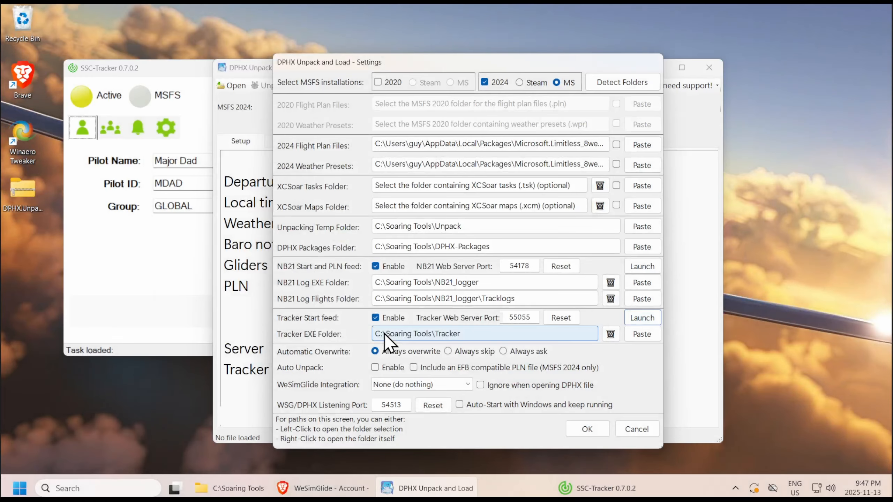
Step: Review the pilot details and configuration options in SSC-Tracker, and close the tracker
left_click_drag(176, 70, 135, 49)
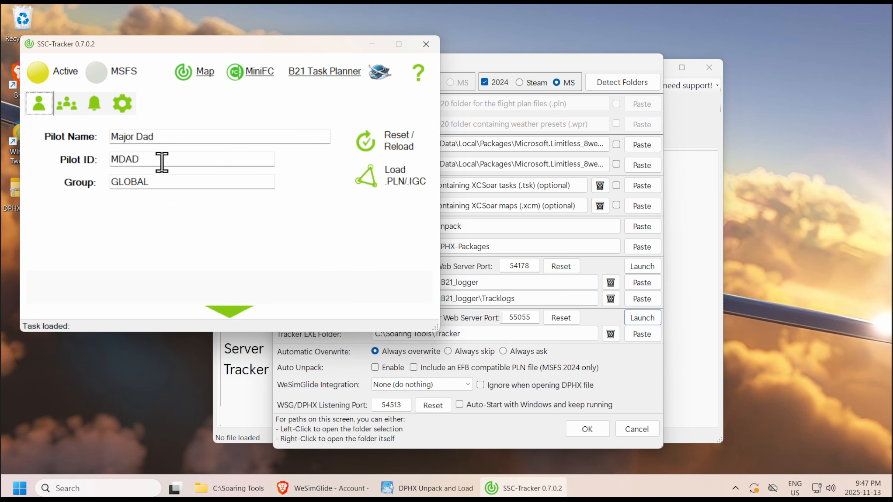
left_click(123, 103)
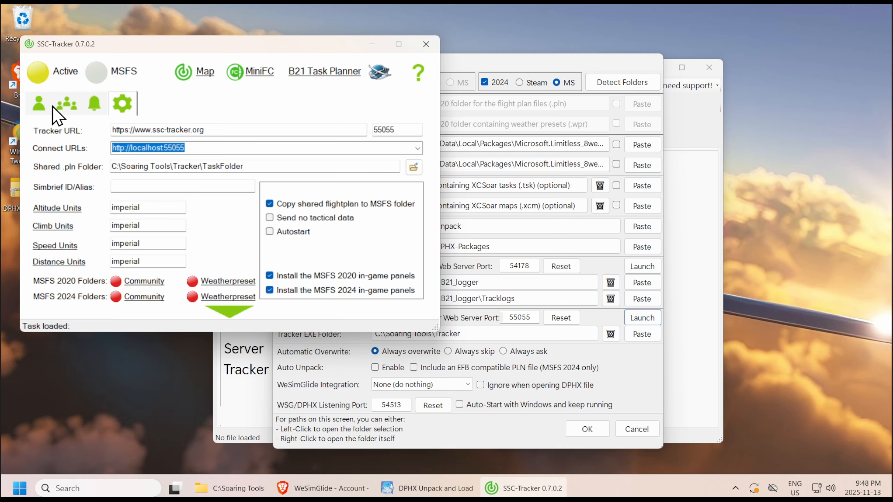
left_click(39, 102)
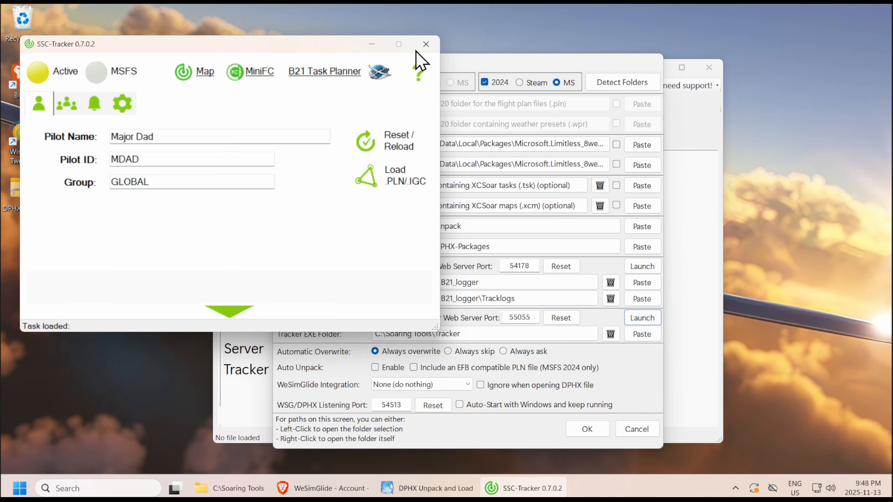
left_click(426, 44)
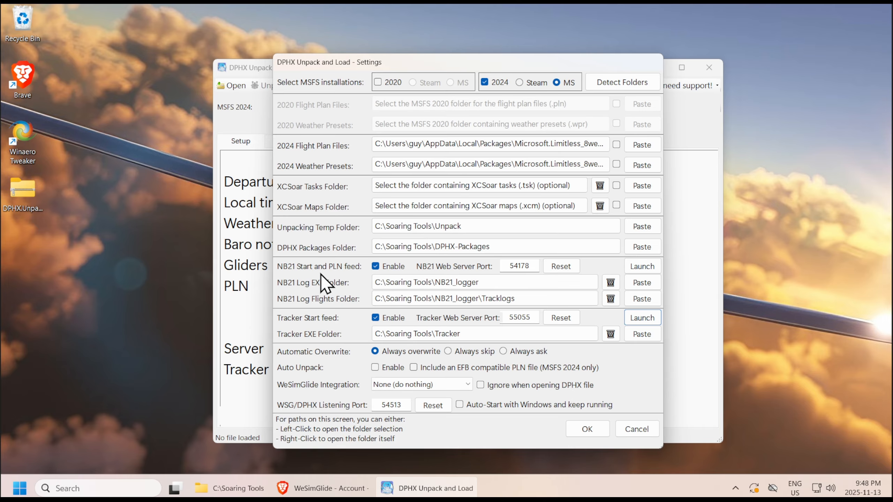
Step: Enable Auto Unpack, set WeSimGlide Integration to Auto open Home tab but ignored when opening a DPHX file, and save the settings
left_click(374, 368)
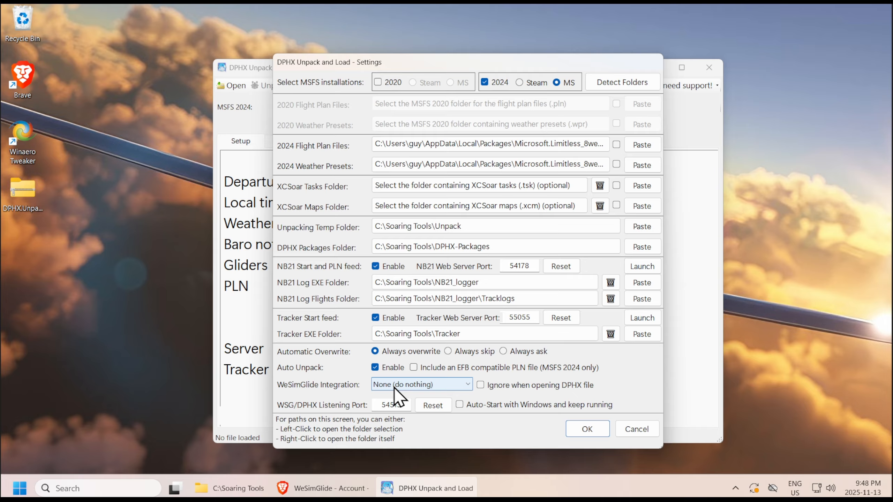
left_click(411, 386)
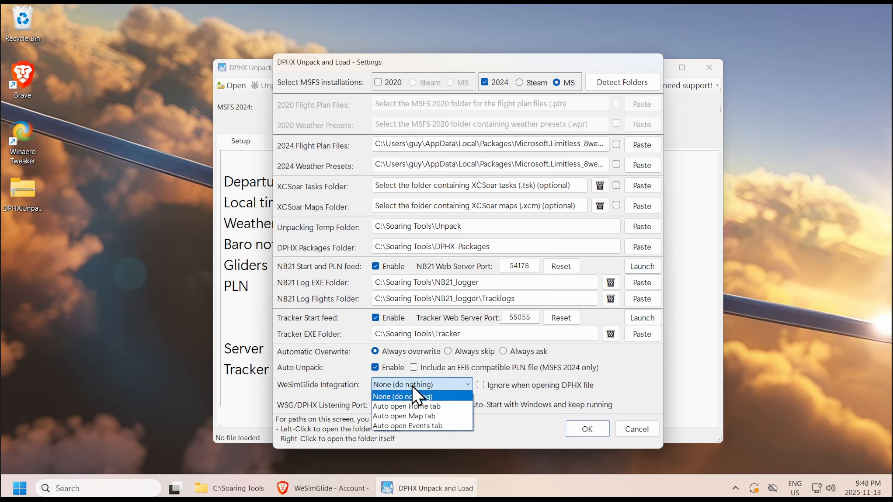
left_click(424, 407)
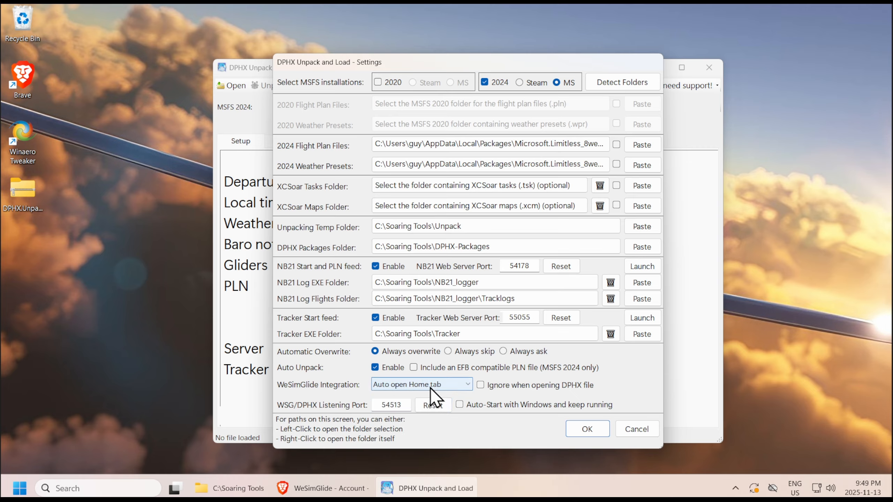
left_click(481, 385)
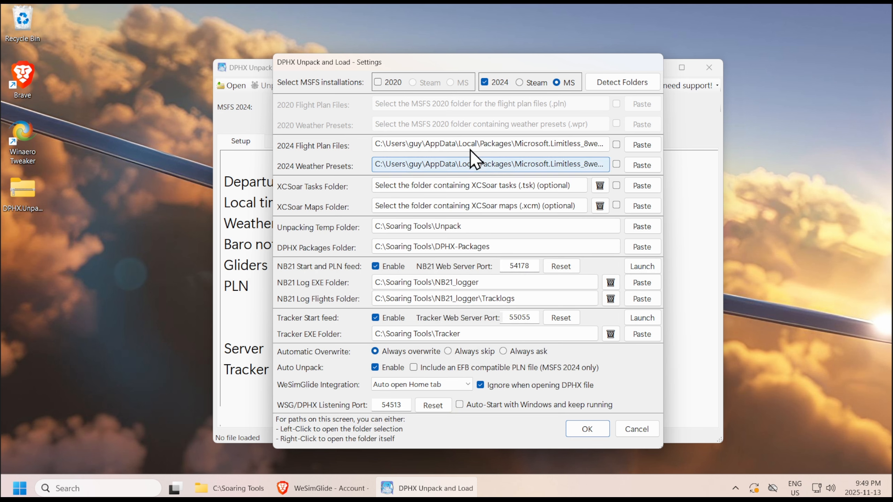
left_click(587, 430)
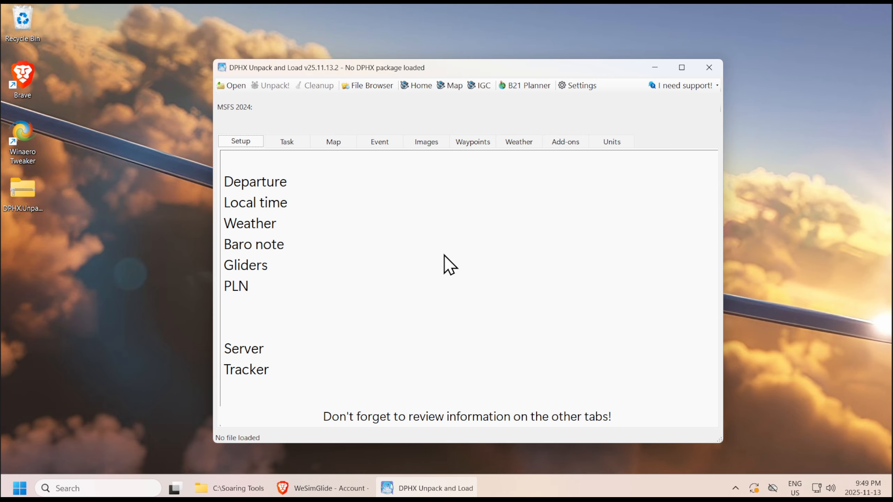
Step: Reopen the settings, test launching NB21 Logger and SSC-Tracker, closing each one, and accept the settings
left_click(578, 86)
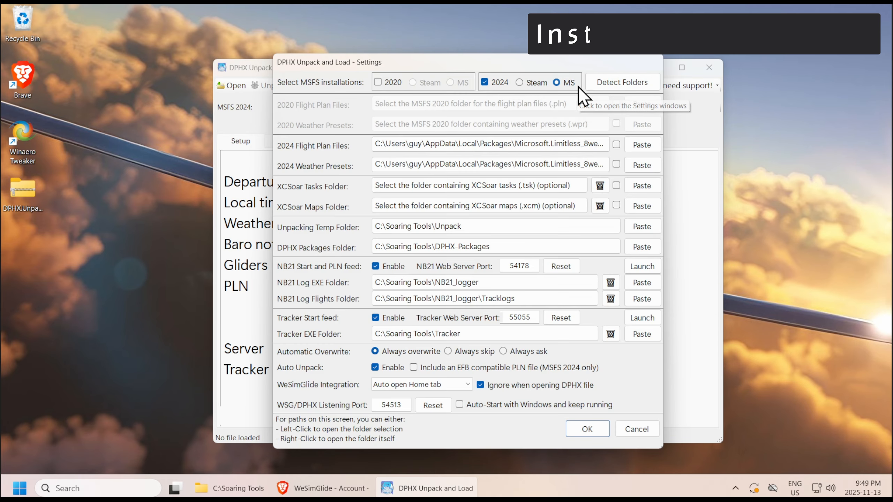
left_click(640, 266)
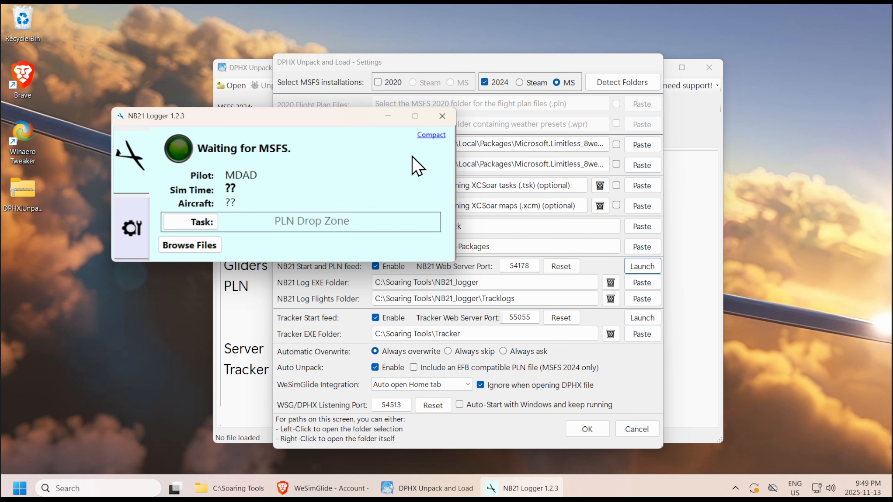
left_click(442, 119)
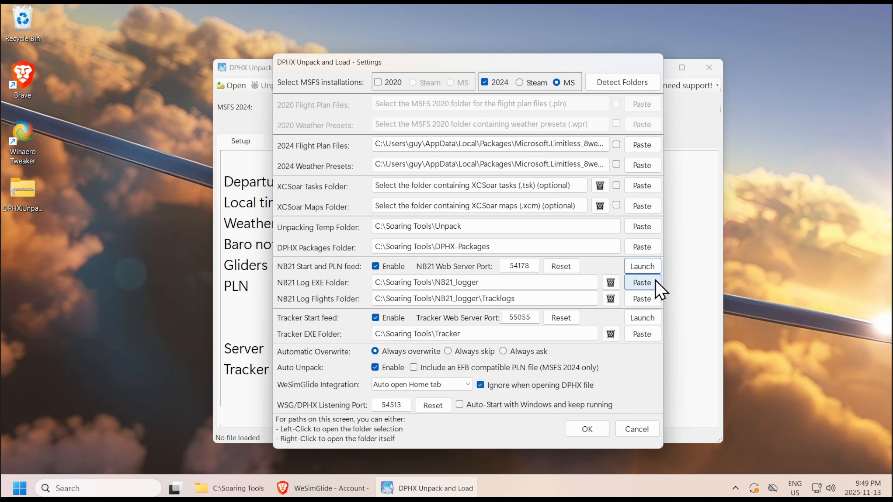
left_click(639, 317)
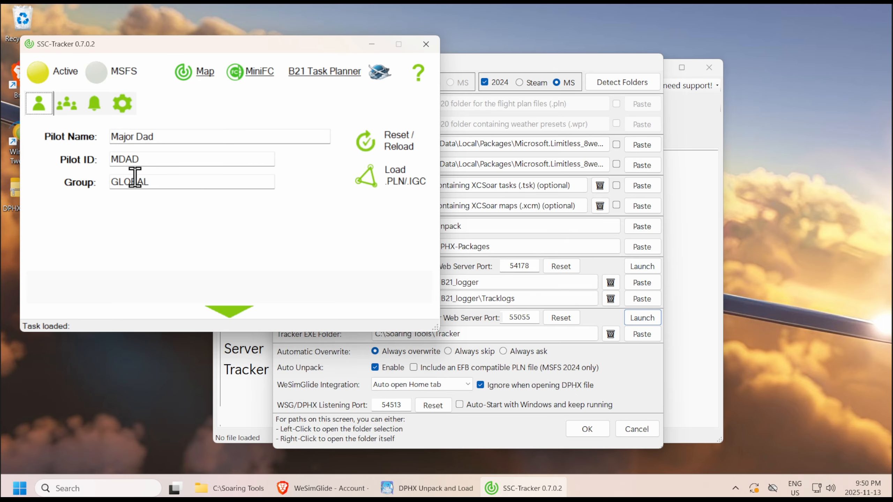
left_click(429, 44)
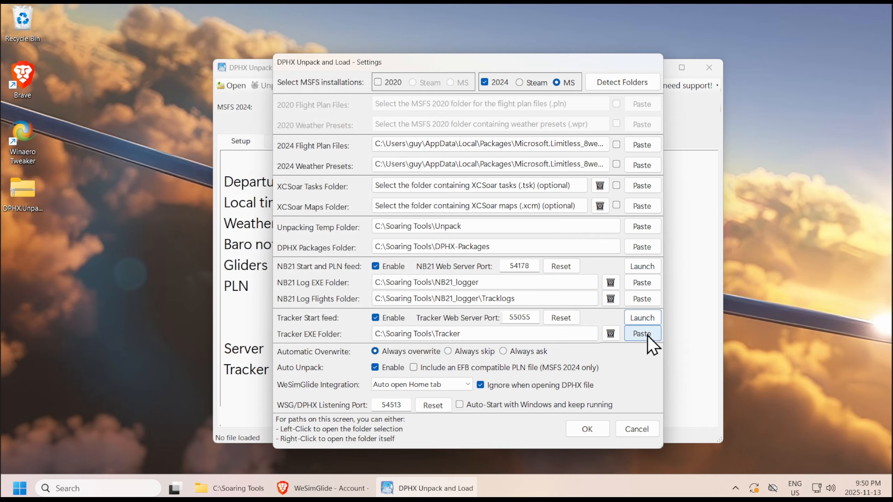
left_click(596, 427)
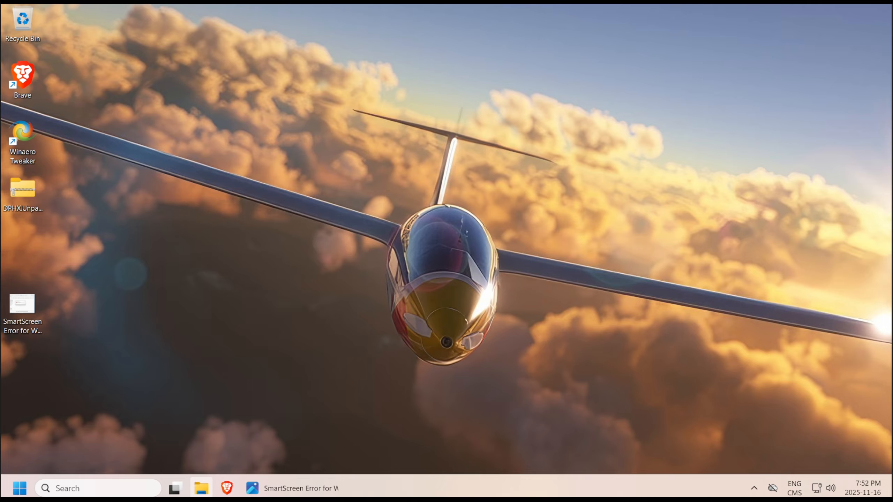
Step: Open the C:\Soaring Tools folder in File Explorer, and enlarge and reposition its window
left_click(201, 488)
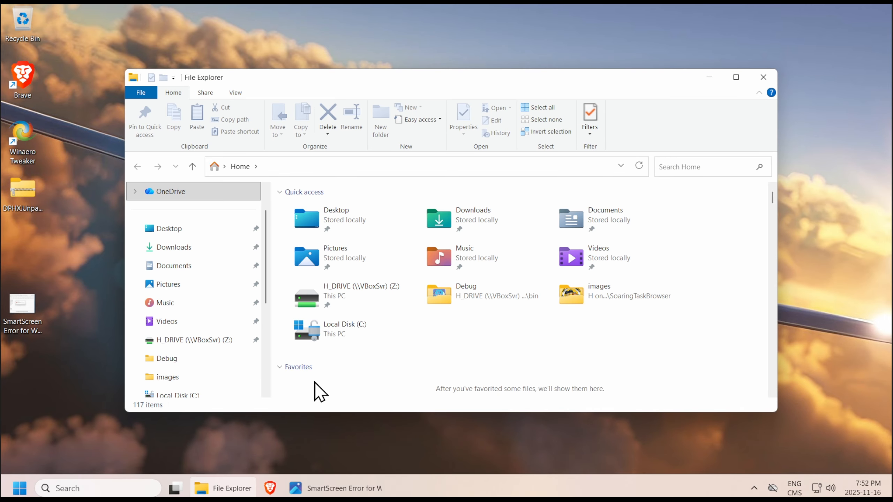
double_click(316, 343)
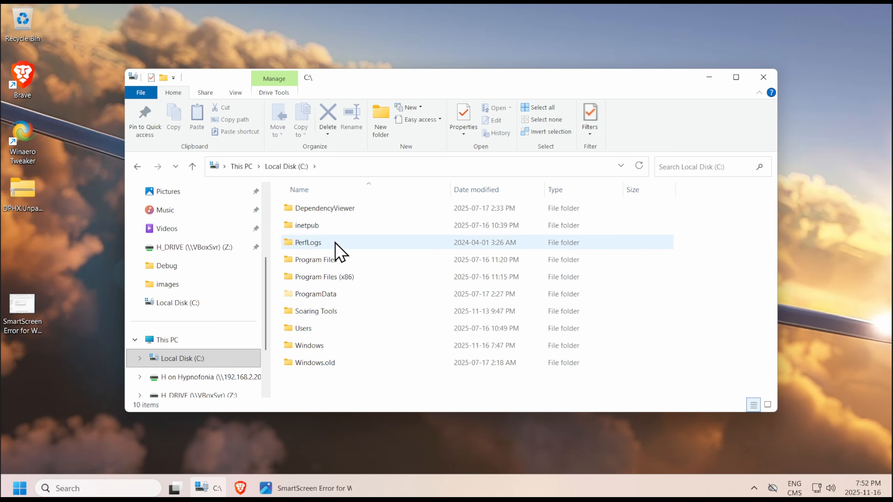
double_click(315, 311)
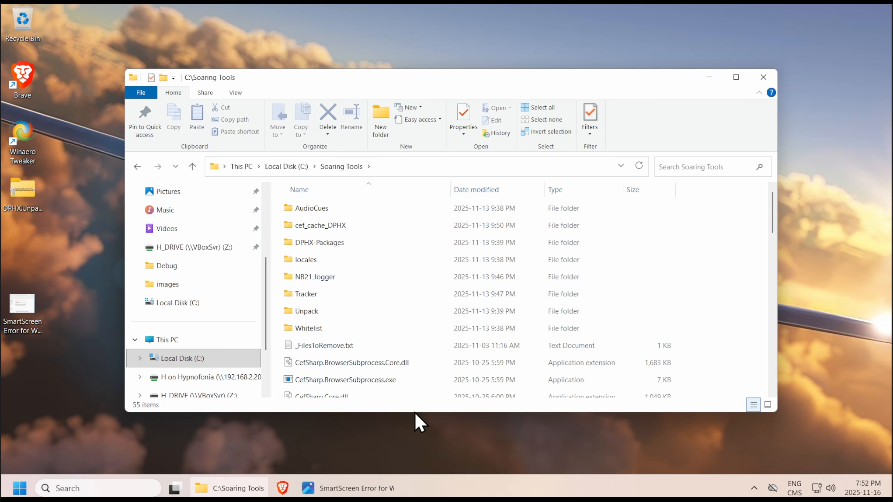
left_click_drag(416, 414, 416, 438)
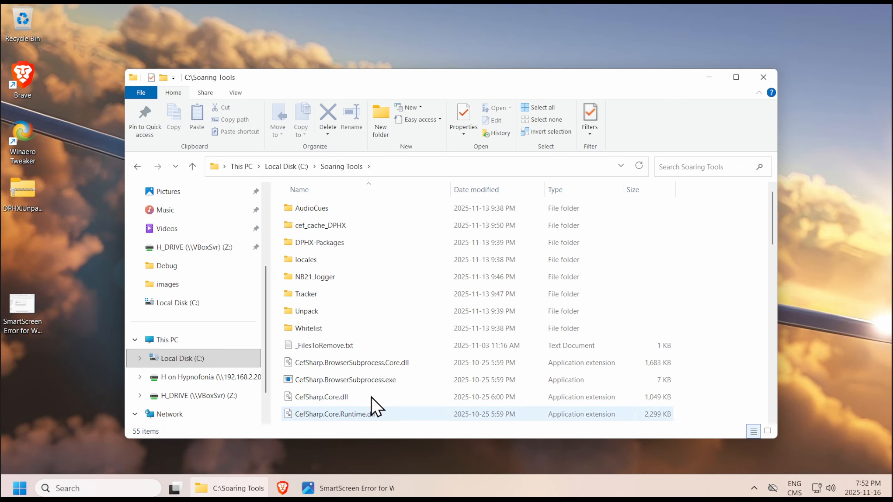
left_click_drag(528, 79, 588, 58)
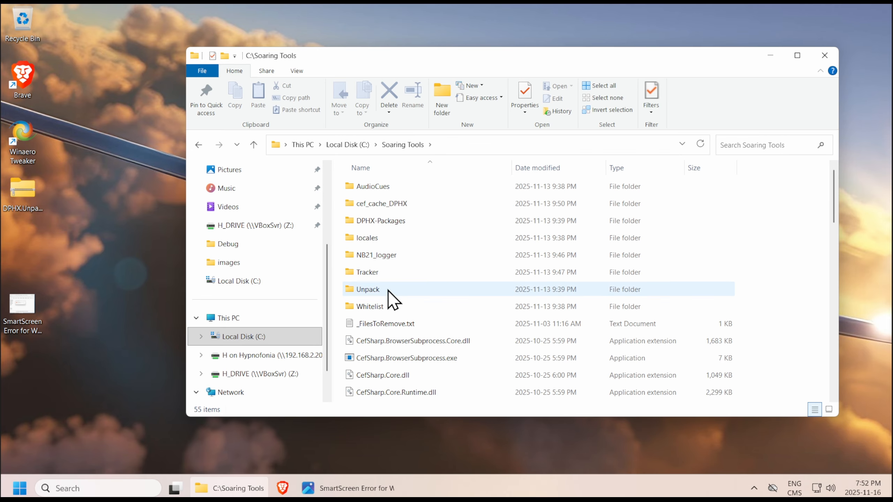
Step: Pin DPHX Unpack and Load.exe from the Soaring Tools folder to the taskbar
scroll(397, 319, "down", 6)
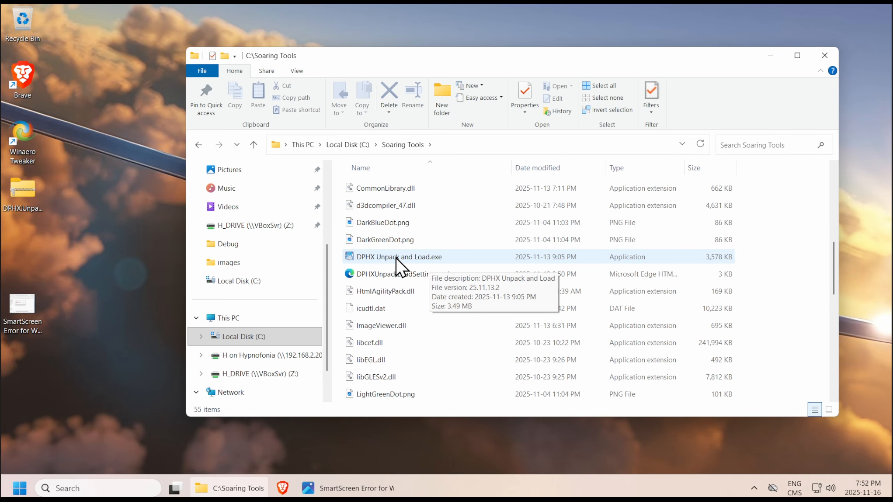
left_click(398, 262)
right_click(396, 259)
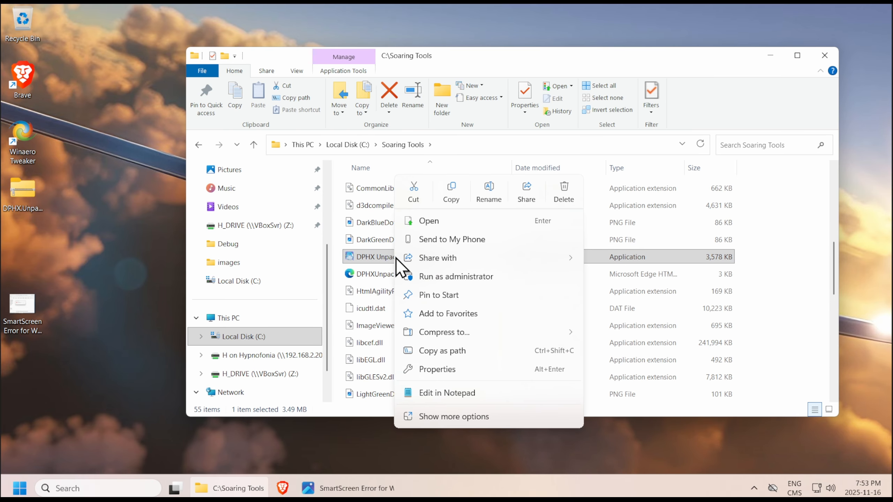
left_click(438, 413)
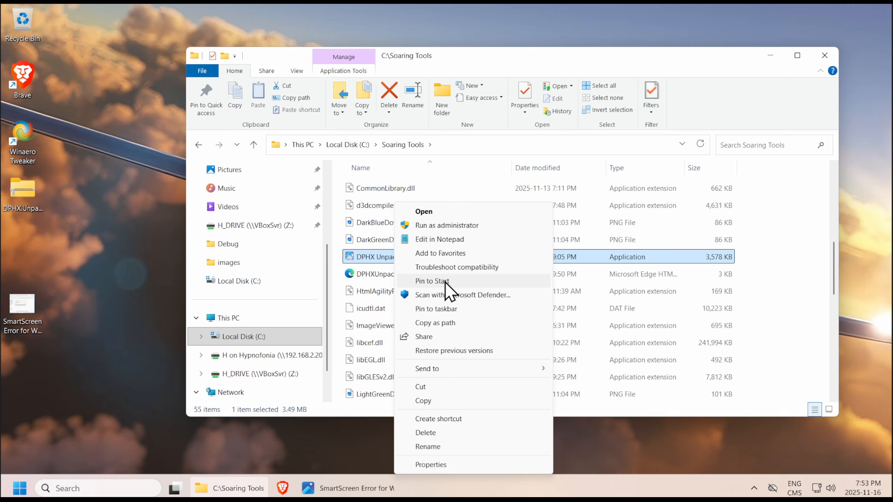
left_click(451, 309)
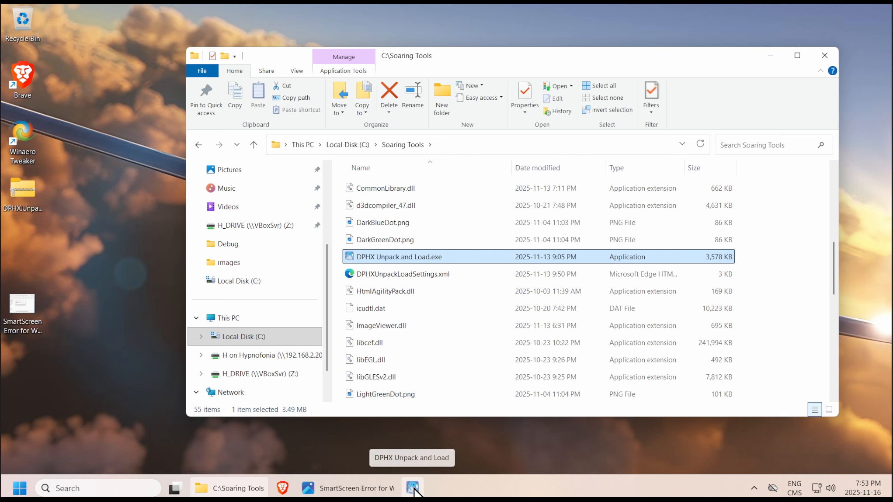
Step: Pin DPHX Unpack and Load.exe to Start and check its entry among the pinned apps
right_click(388, 257)
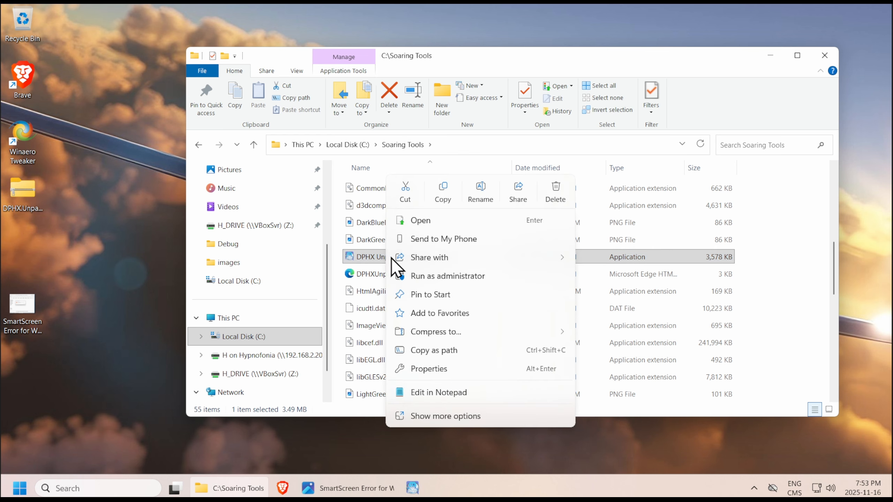
left_click(430, 295)
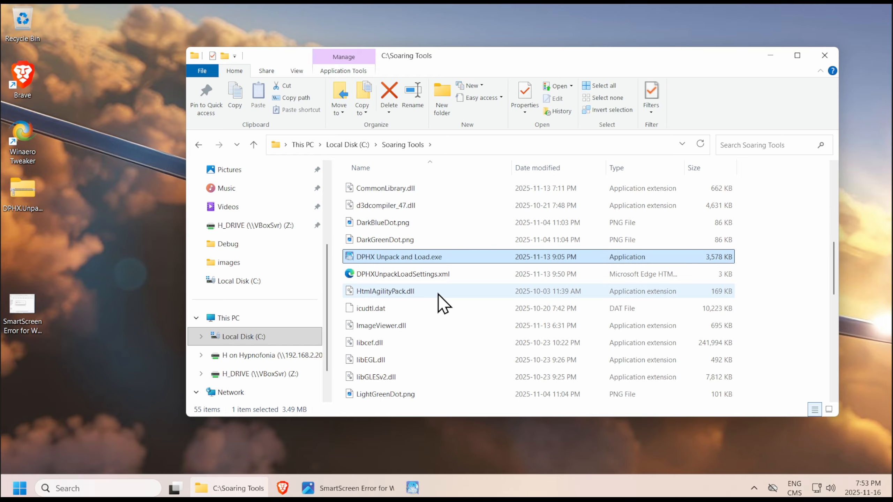
left_click(22, 488)
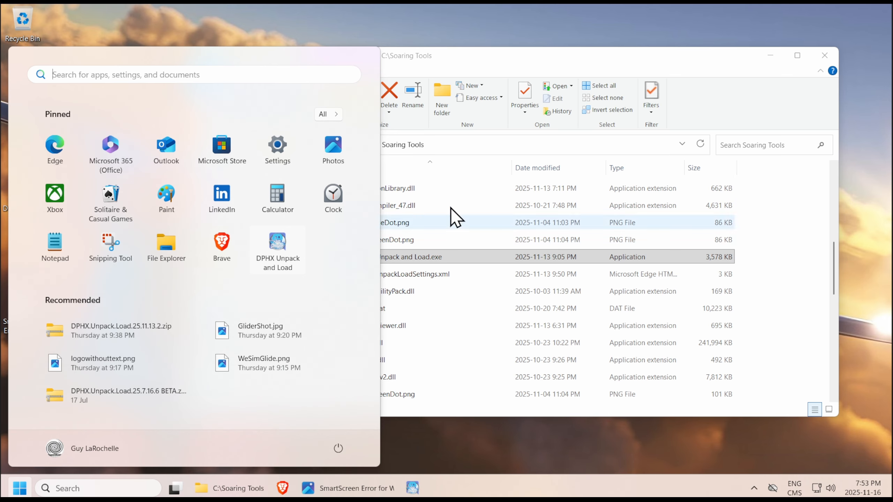
left_click(580, 69)
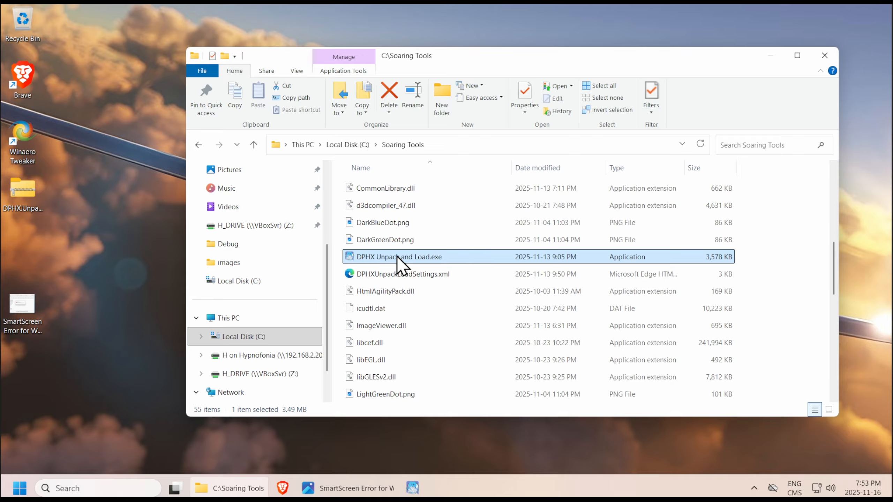
Step: Create a desktop shortcut to DPHX Unpack and Load.exe from the Soaring Tools folder
mouse_move(398, 259)
left_click_drag(398, 259, 99, 294)
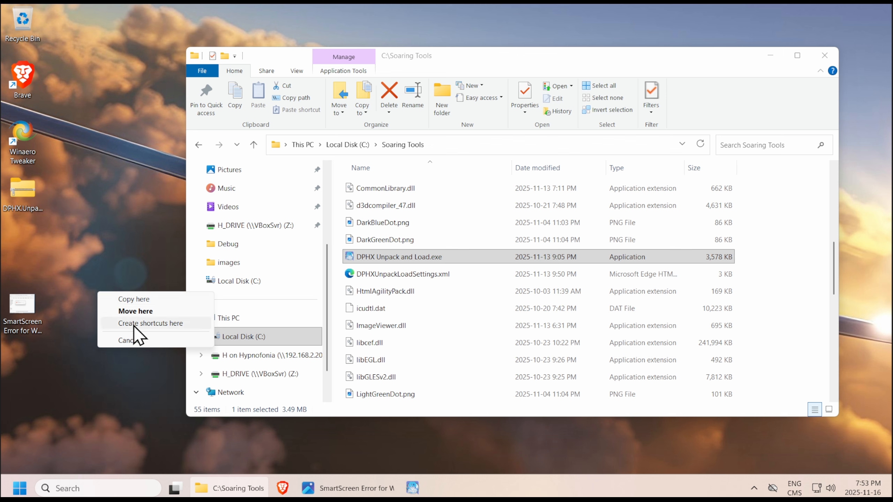
left_click(149, 324)
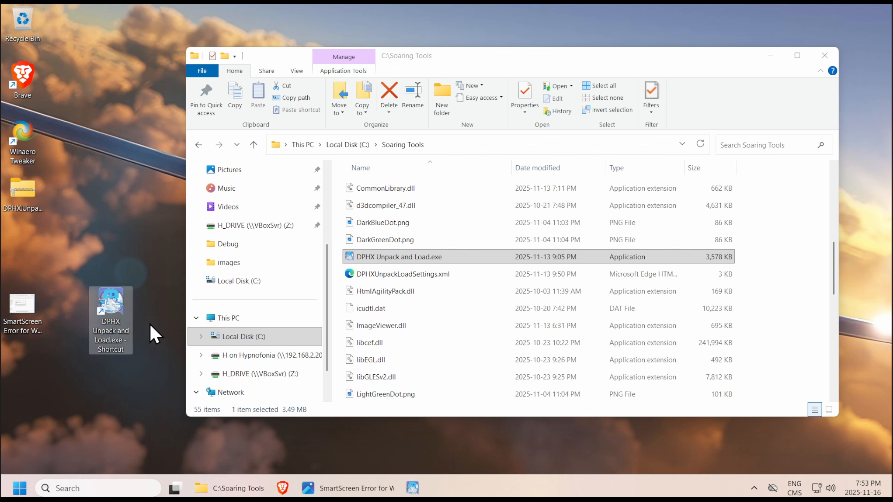
Step: Rename the new desktop shortcut as DPHX and move it slightly higher on the desktop
left_click(113, 335)
type("DPHX")
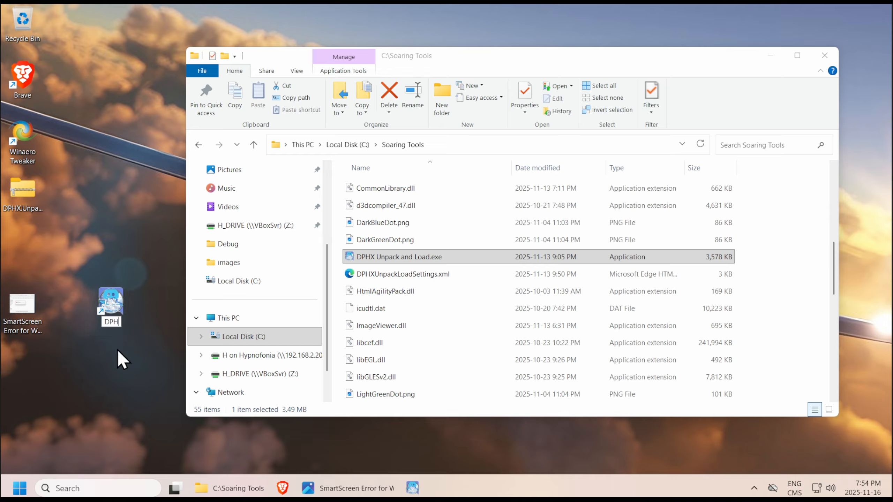
key("Return")
left_click_drag(121, 326, 119, 270)
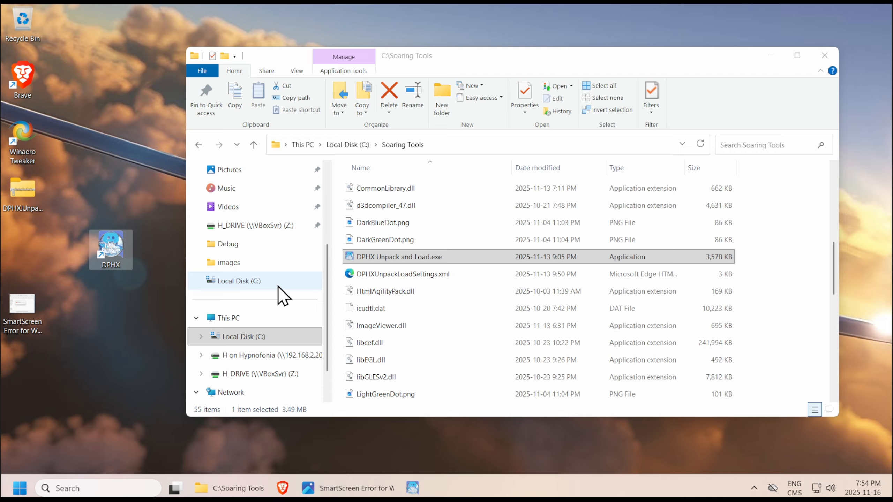
Step: Search Windows for firewall, open Windows Defender Firewall with Advanced Security, and show its inbound rules
left_click(20, 488)
type("fir")
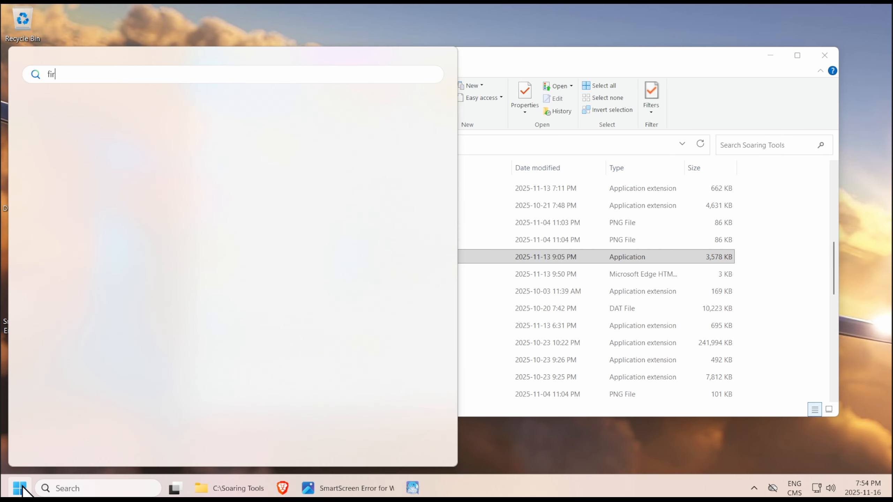
type("ewall")
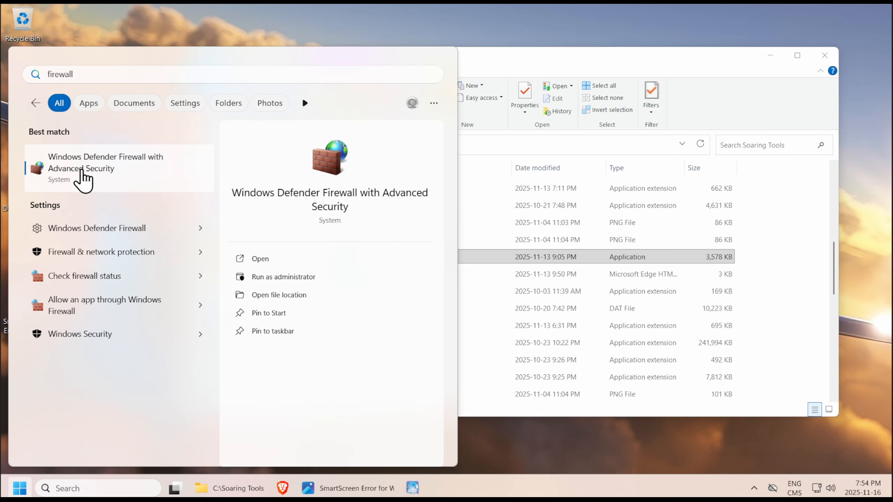
left_click(82, 170)
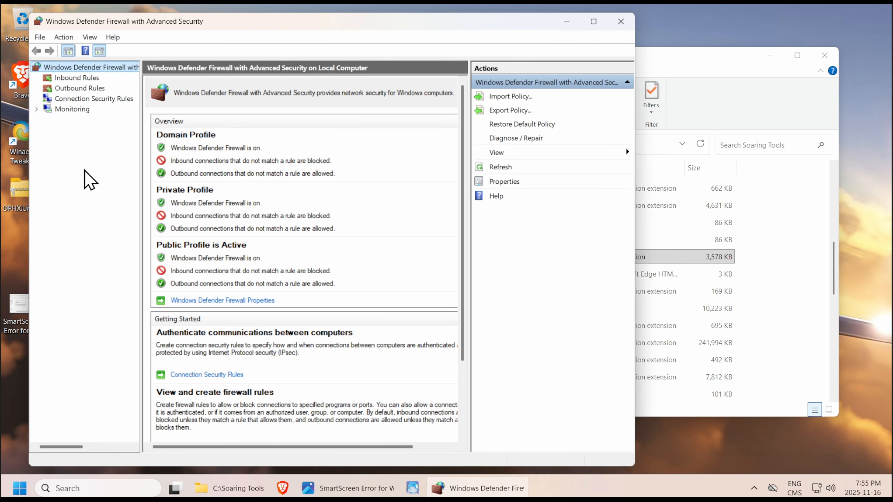
left_click(78, 77)
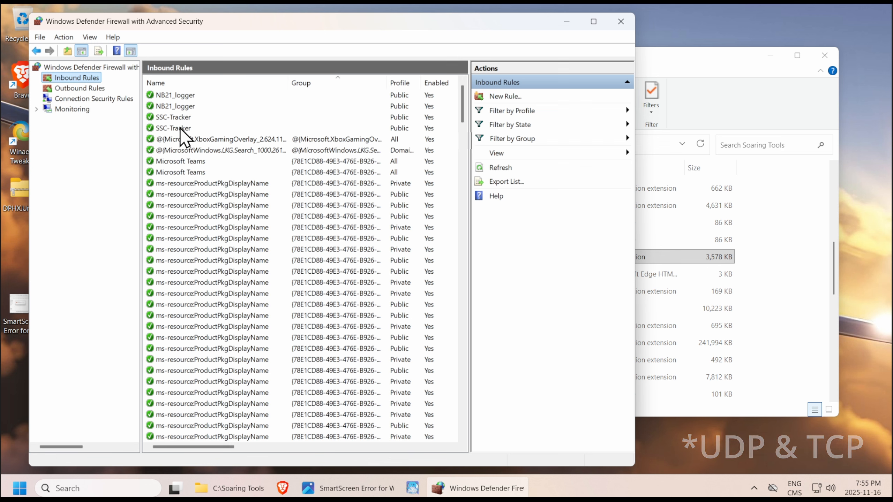
Step: Delete all NB21_logger and SSC-Tracker inbound rules, and close the firewall window
left_click(176, 94)
left_click(180, 129, "shift")
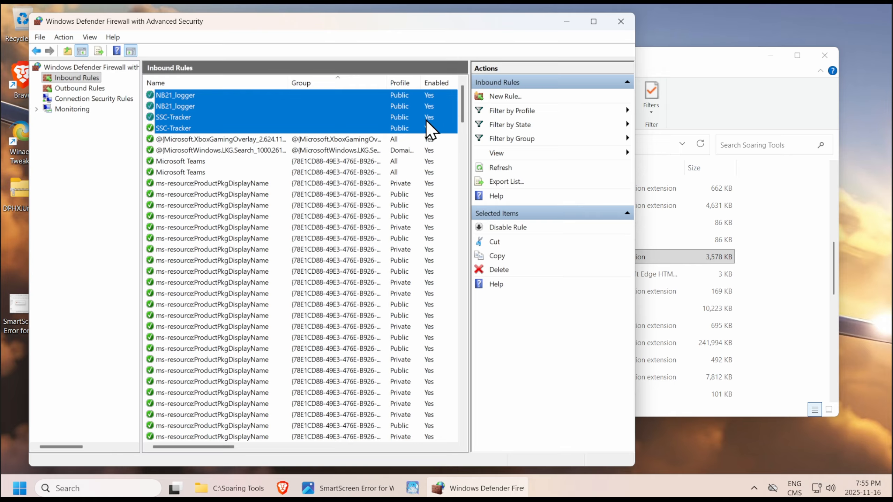
right_click(175, 127)
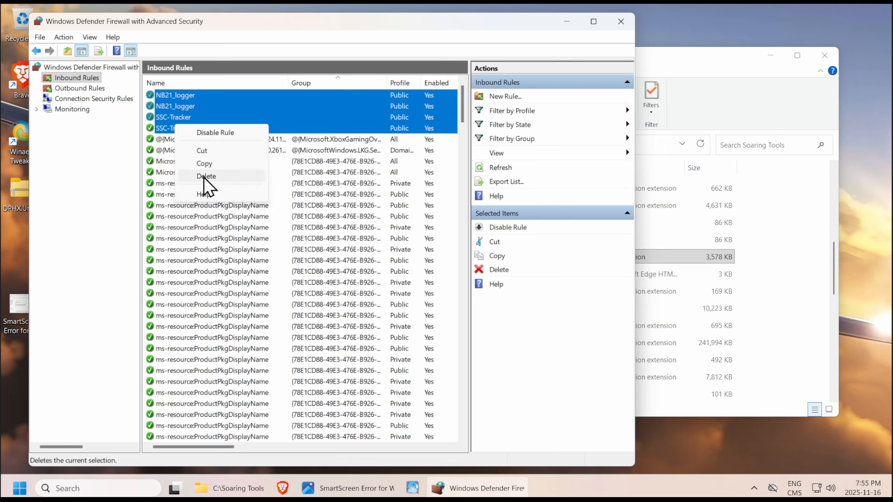
left_click(214, 177)
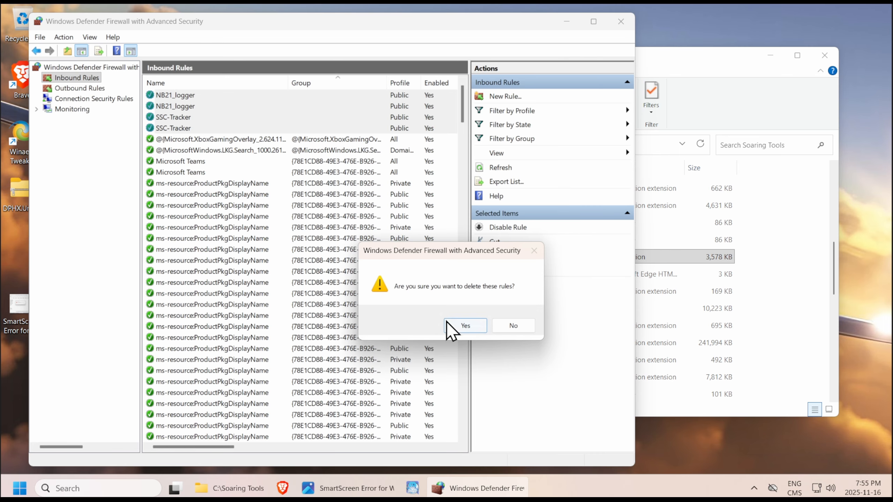
left_click(457, 324)
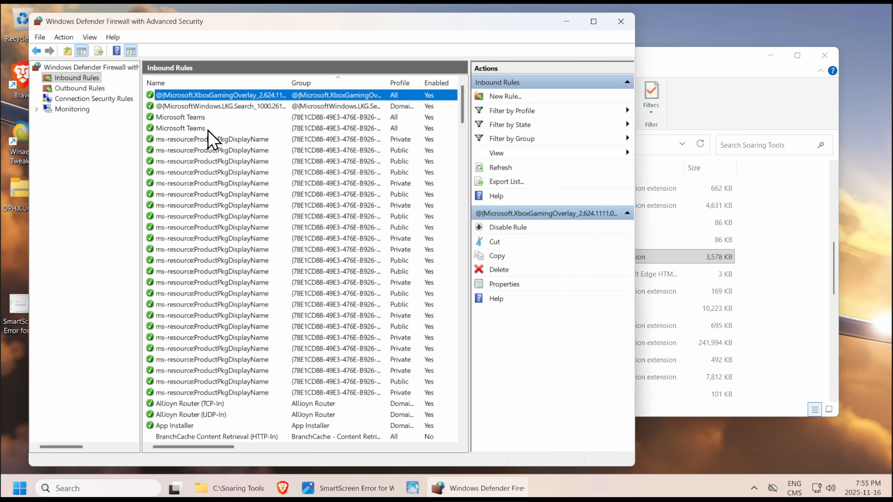
left_click(620, 22)
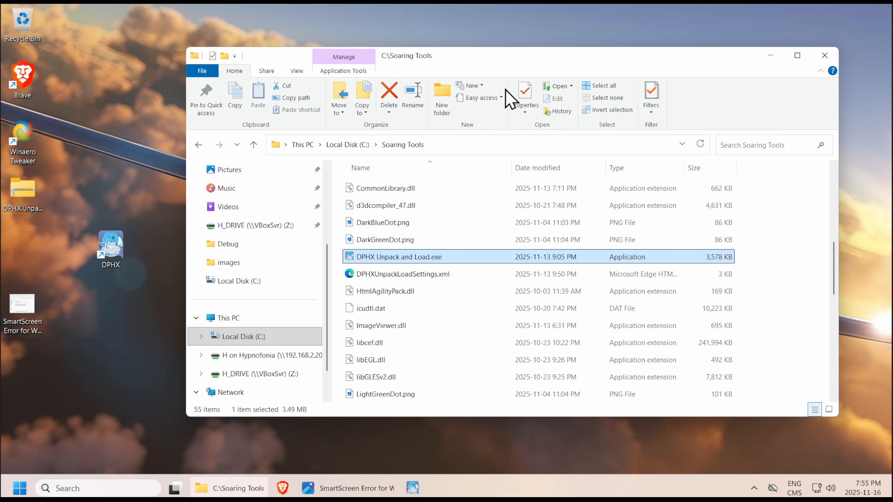
Step: Launch DPHX from its desktop shortcut and open its settings, minimizing the Soaring Tools folder and the WeSimGlide browser window
left_click(107, 246)
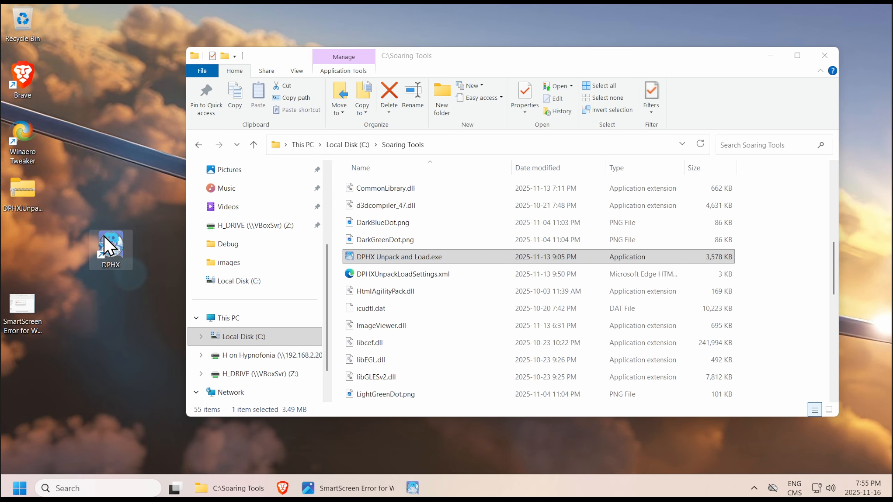
double_click(108, 246)
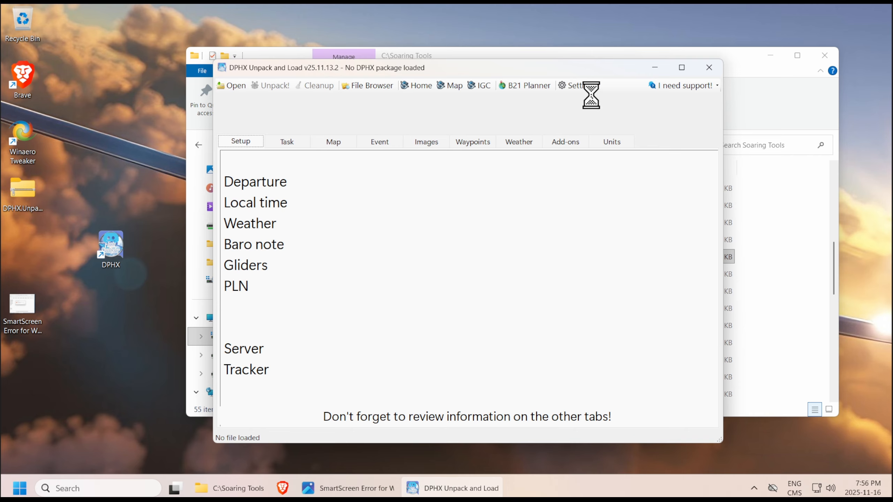
left_click(771, 55)
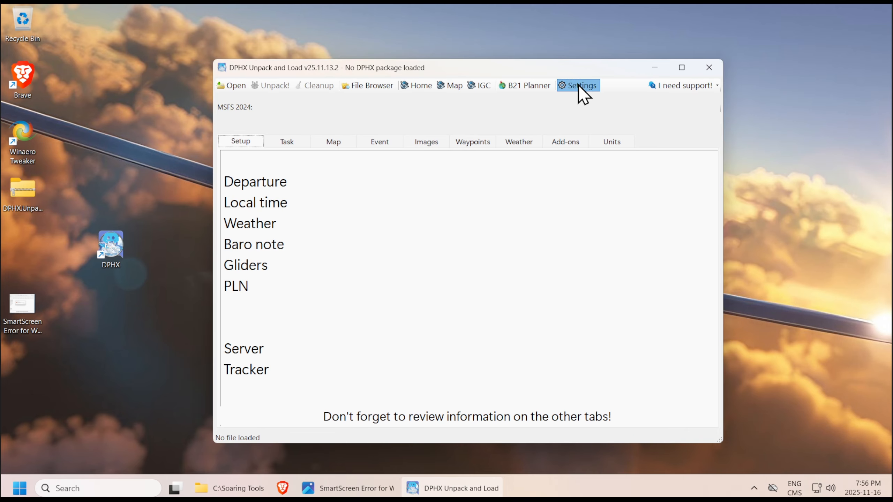
left_click(577, 85)
left_click(641, 266)
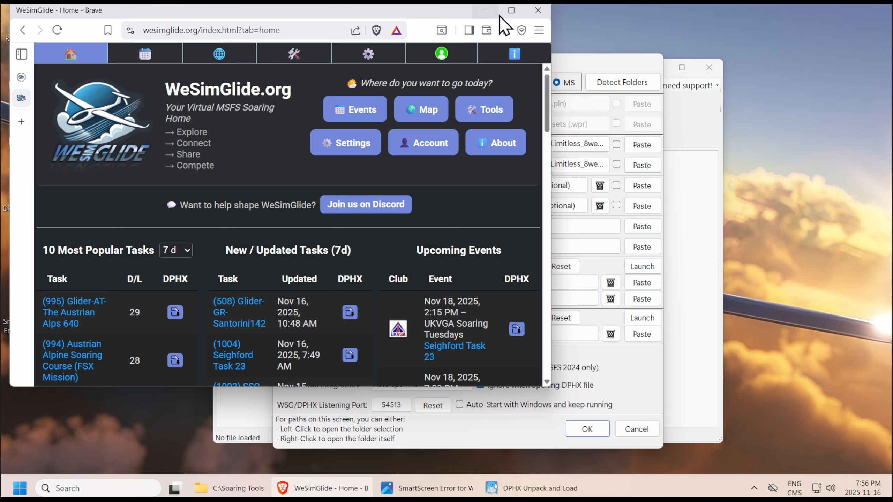
left_click(484, 13)
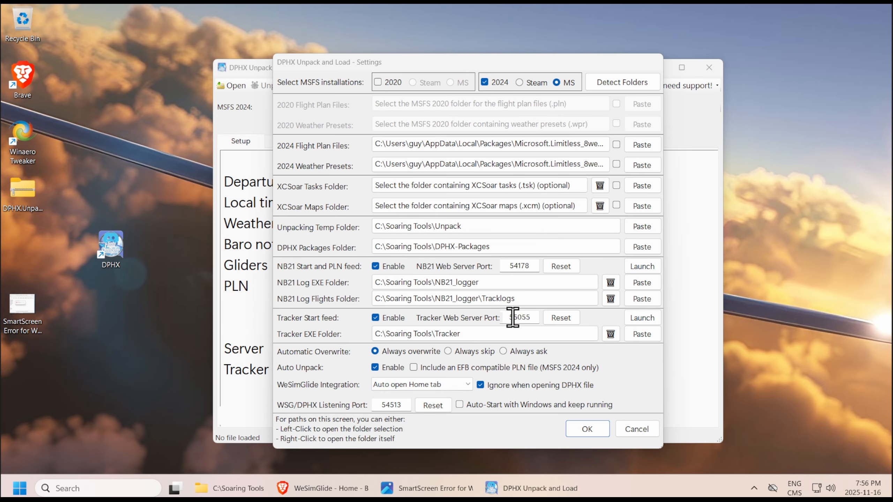
Step: Launch NB21 Logger from the settings, allow its access to public and private networks, and close it
left_click(650, 268)
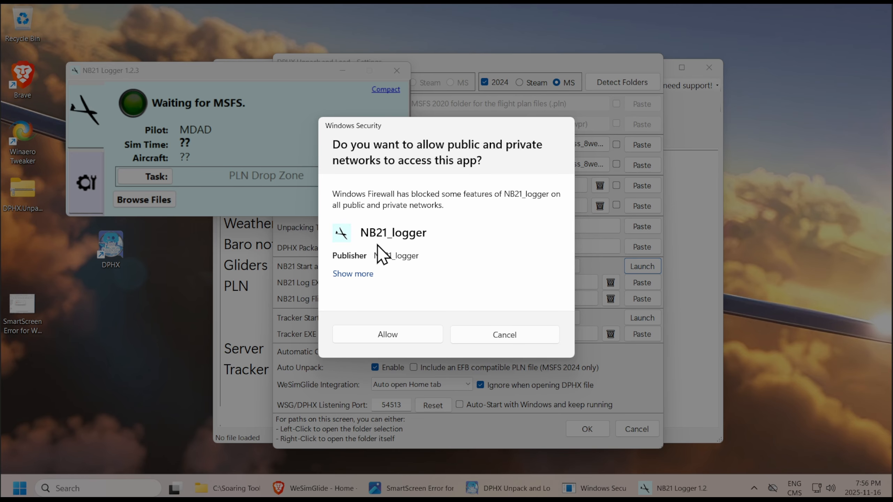
left_click(382, 335)
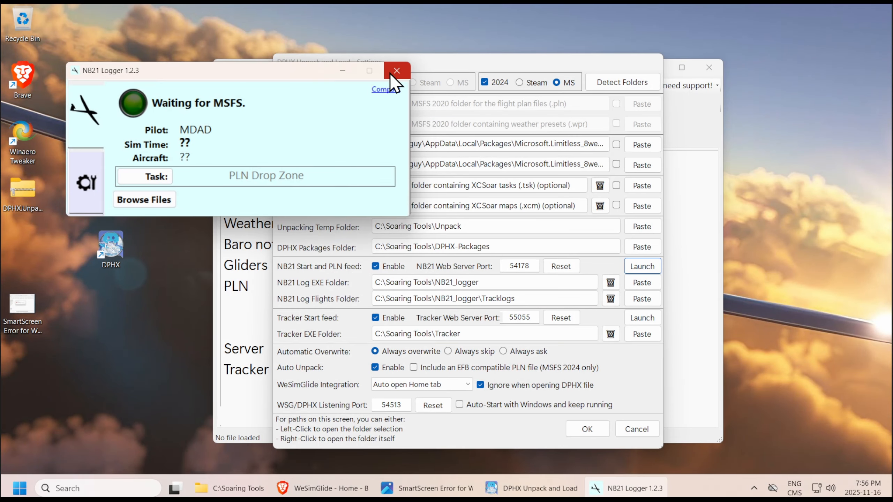
left_click(396, 71)
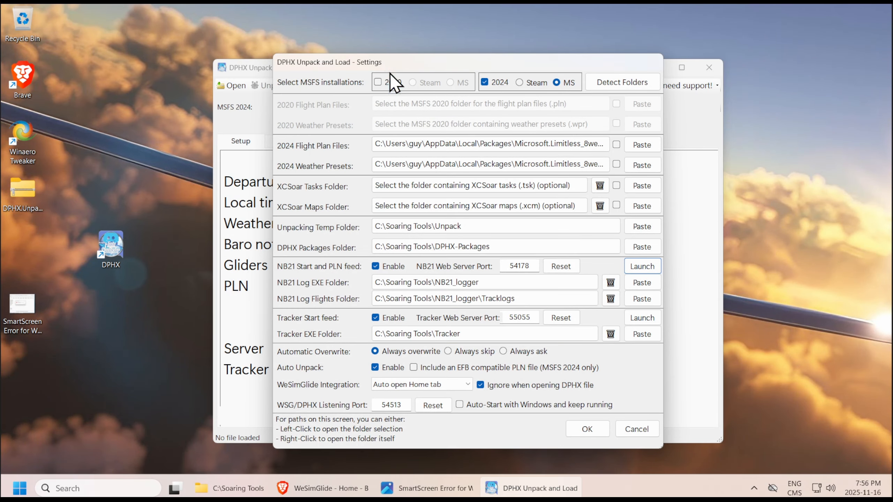
Step: Launch SSC-Tracker from the settings, allow its access to public and private networks, and close it
left_click(642, 317)
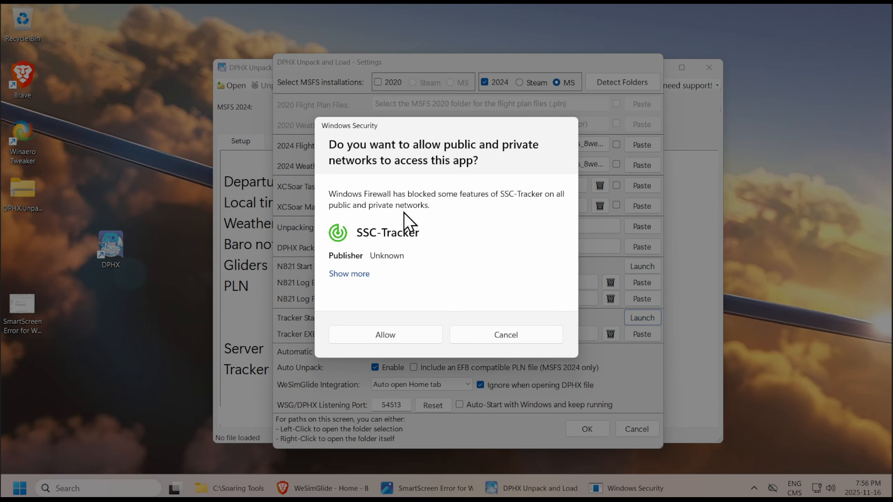
left_click(390, 335)
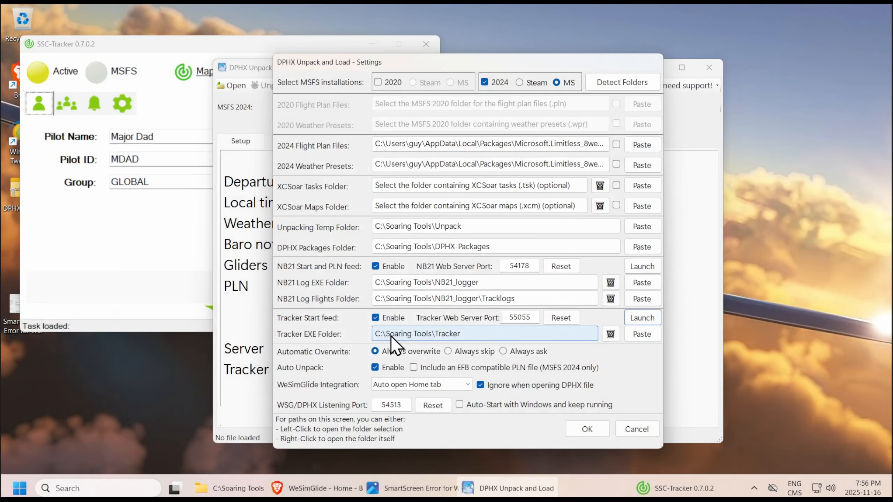
left_click(246, 45)
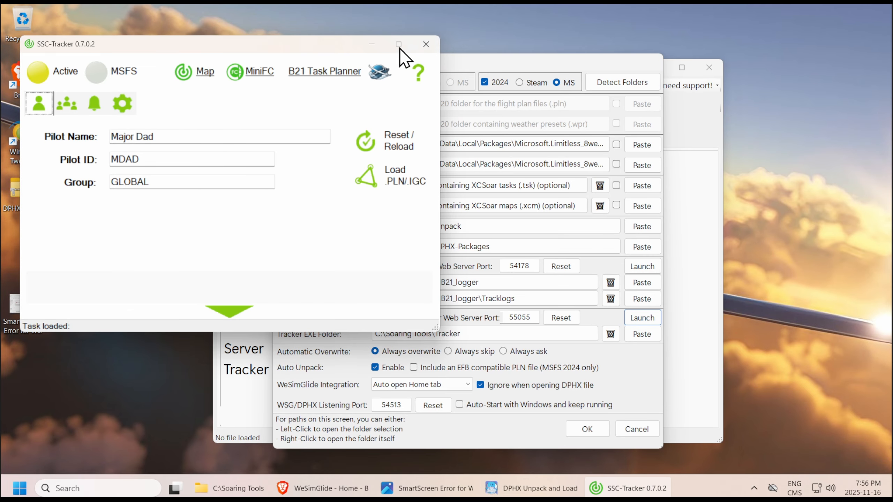
left_click(425, 44)
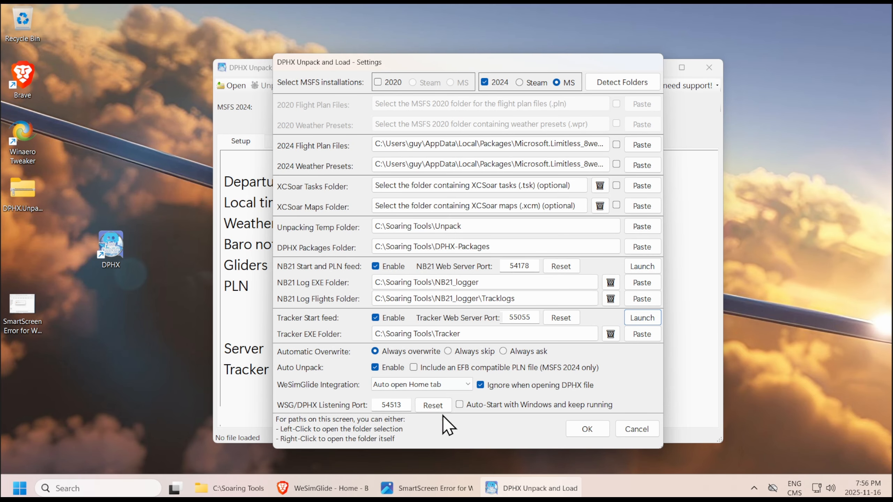
Step: Reopen Windows Defender Firewall with Advanced Security, check the inbound rules for NB21_logger and SSC-Tracker, and close it
left_click(71, 489)
type("rewall")
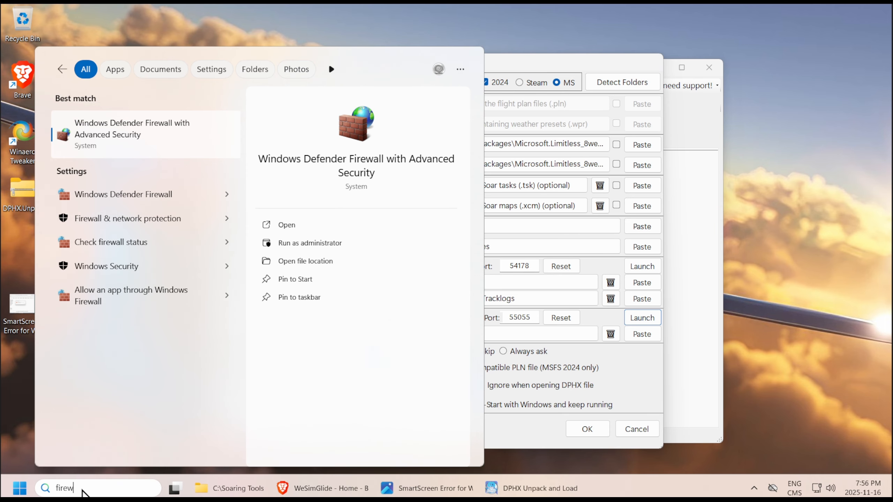
left_click(124, 133)
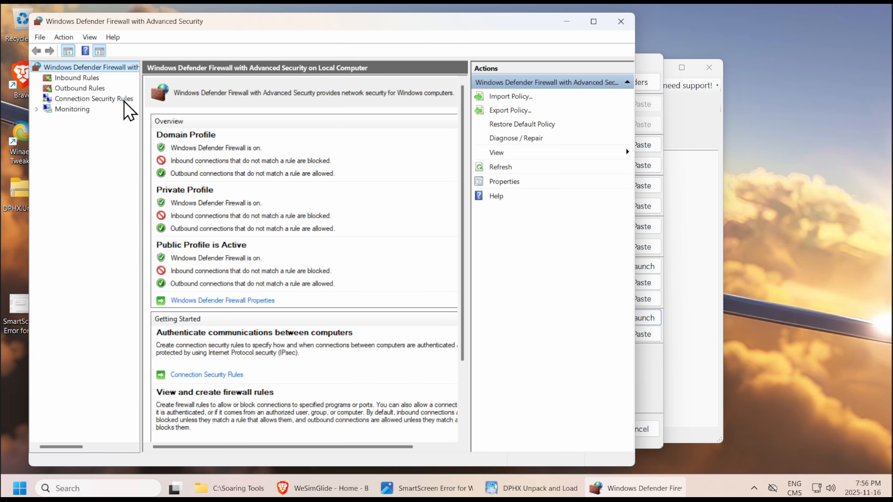
left_click(79, 77)
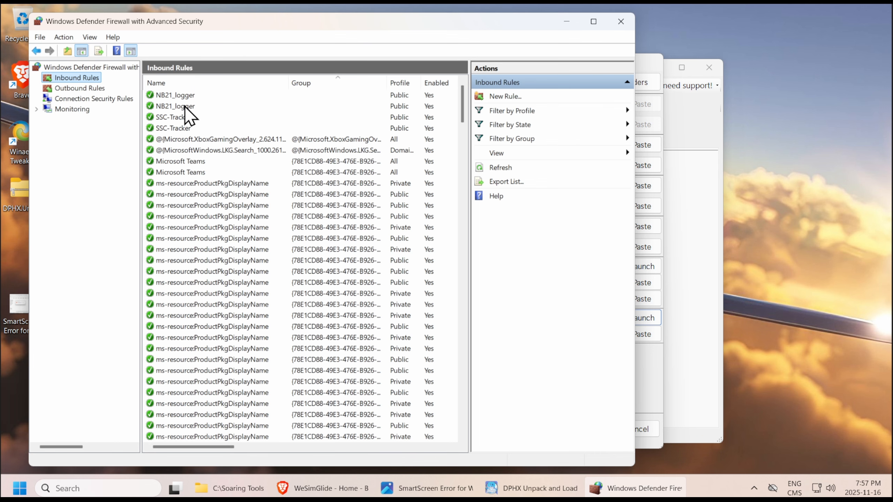
left_click(621, 22)
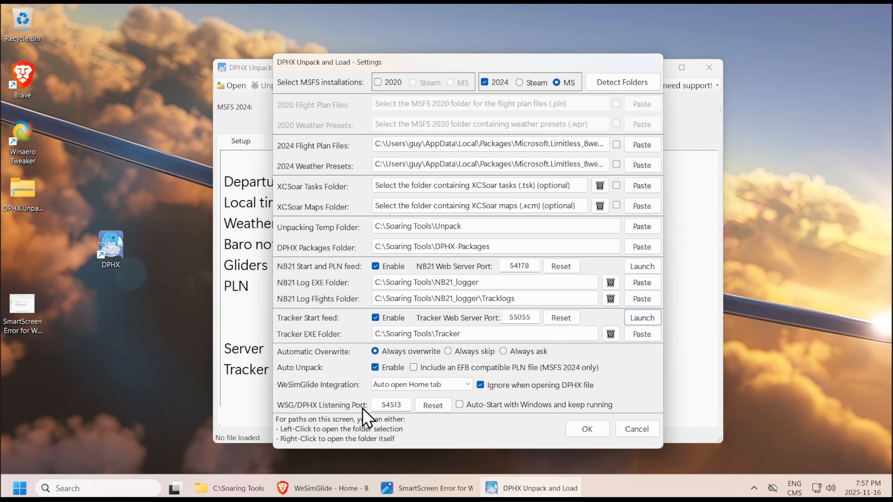
Step: Check the hidden system tray icons while the DPHX settings are open
left_click(754, 488)
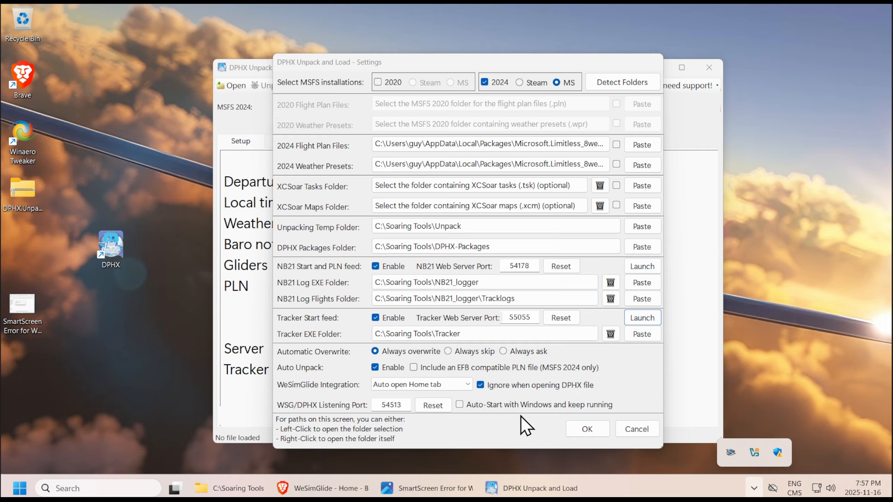
left_click(474, 422)
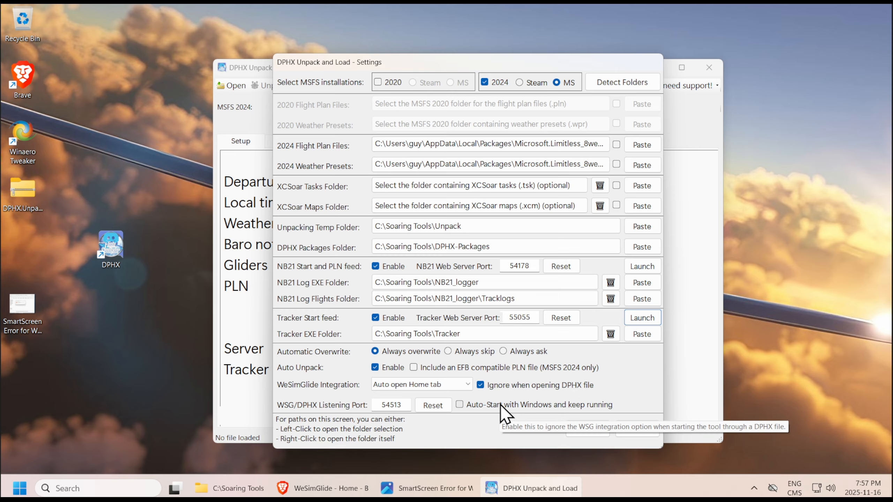
Step: Turn the Auto-Start with Windows and keep running option on and back off, and accept the settings
left_click(460, 405)
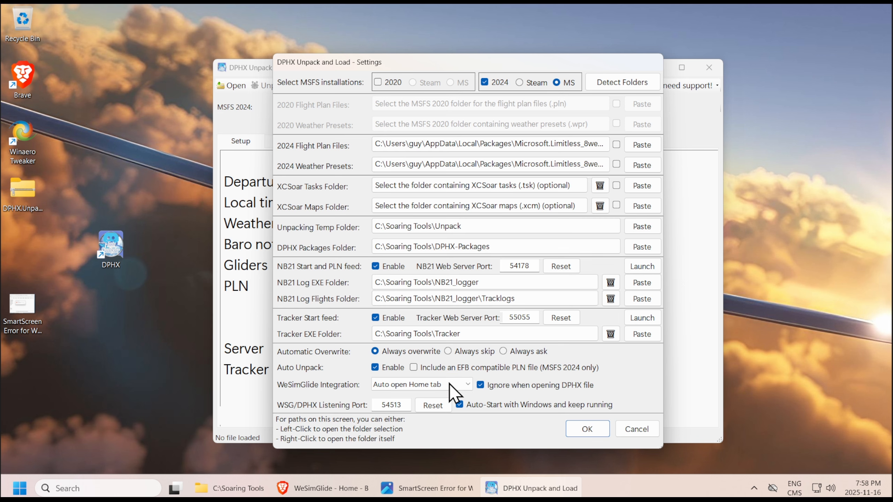
left_click(459, 406)
left_click(587, 433)
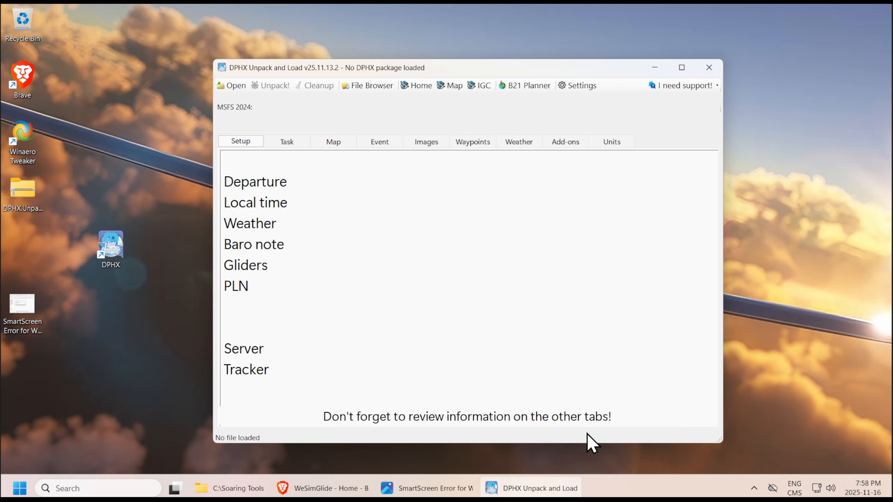
Step: Close DPHX Unpack and Load, checking the hidden system tray icons before and after
left_click(752, 488)
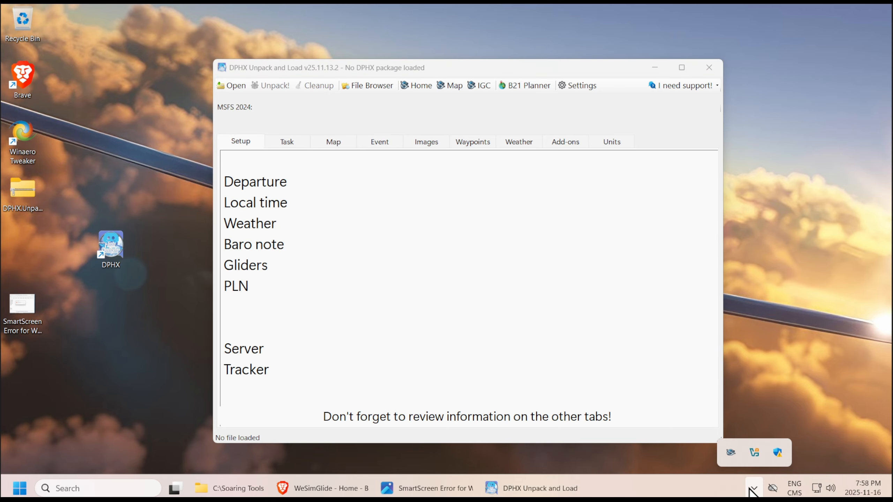
left_click(715, 69)
left_click(753, 489)
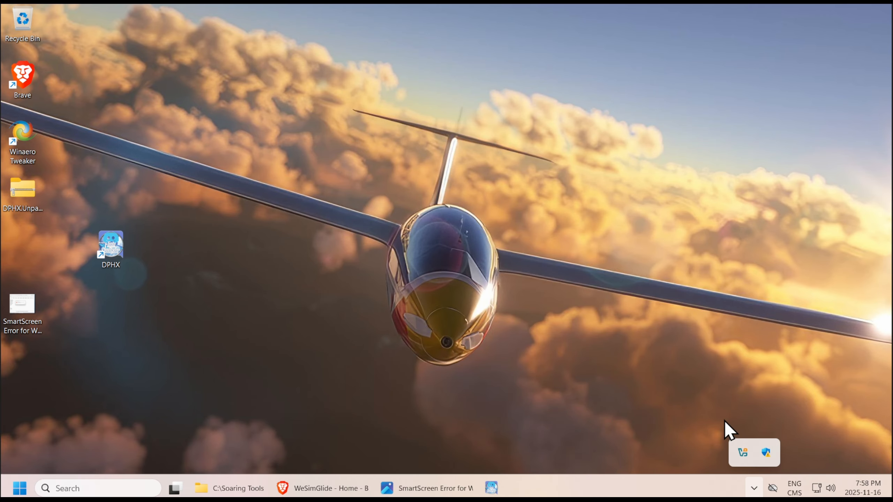
Step: Reopen DPHX Unpack and Load, enable Auto-Start with Windows and keep running in its settings, and accept them
left_click(668, 396)
left_click(109, 253)
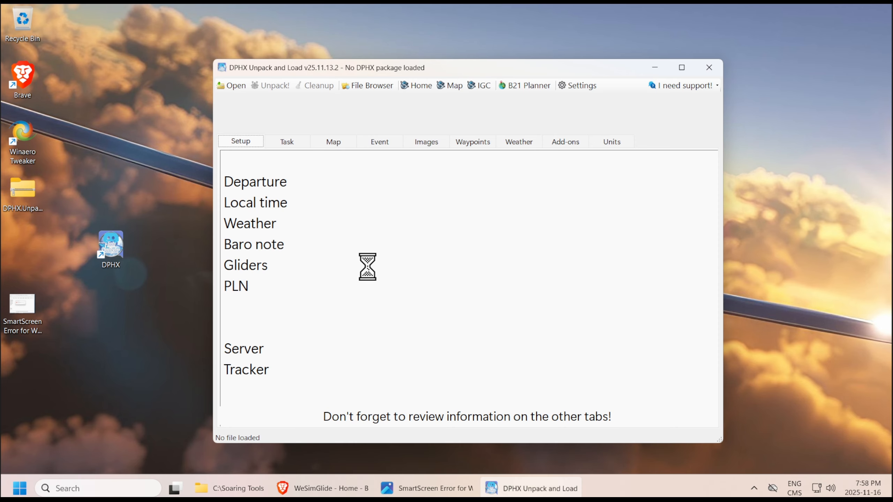
left_click(582, 87)
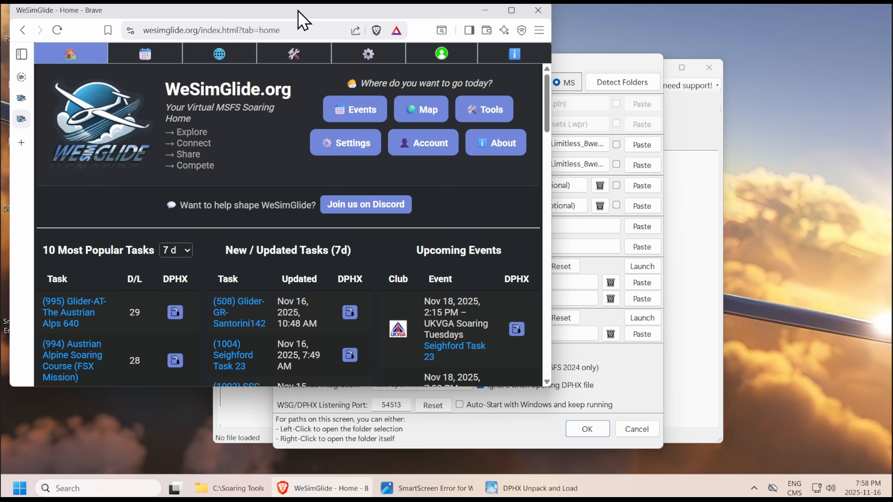
left_click(485, 10)
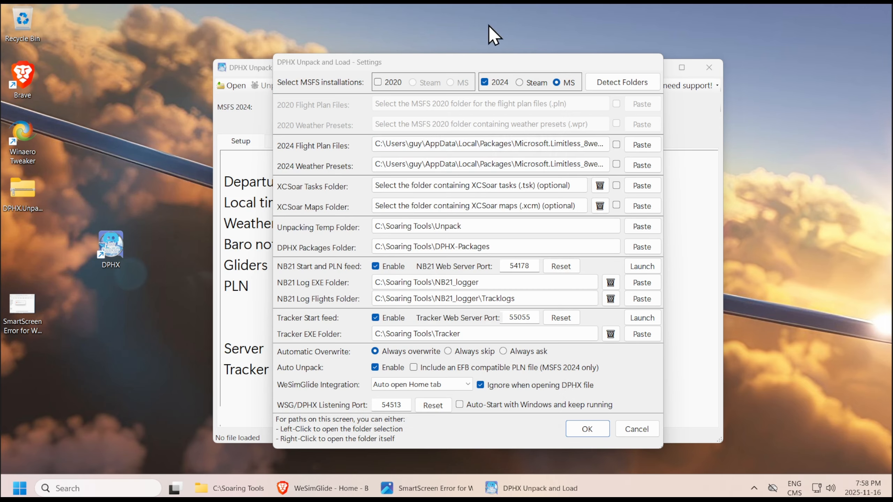
left_click(459, 405)
left_click(583, 430)
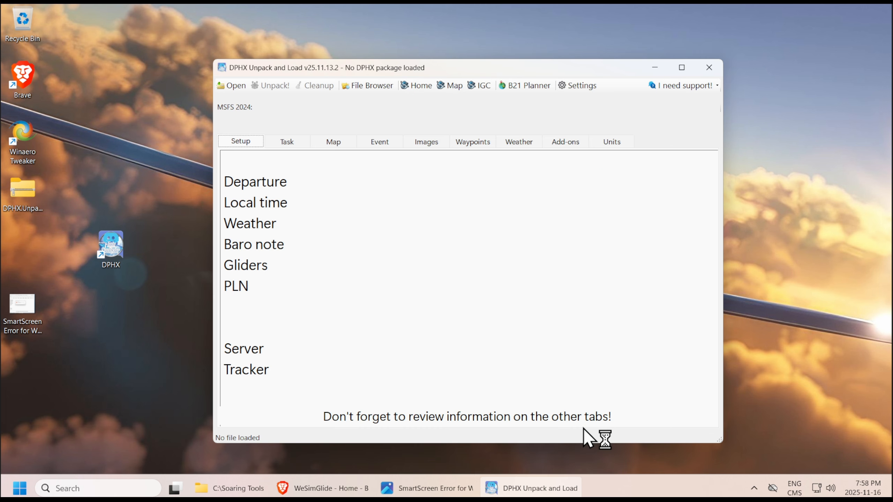
Step: Close DPHX Unpack and Load, check the WeSimGlide DPHX Listener's tray options, and reopen the program from the listener
left_click(712, 69)
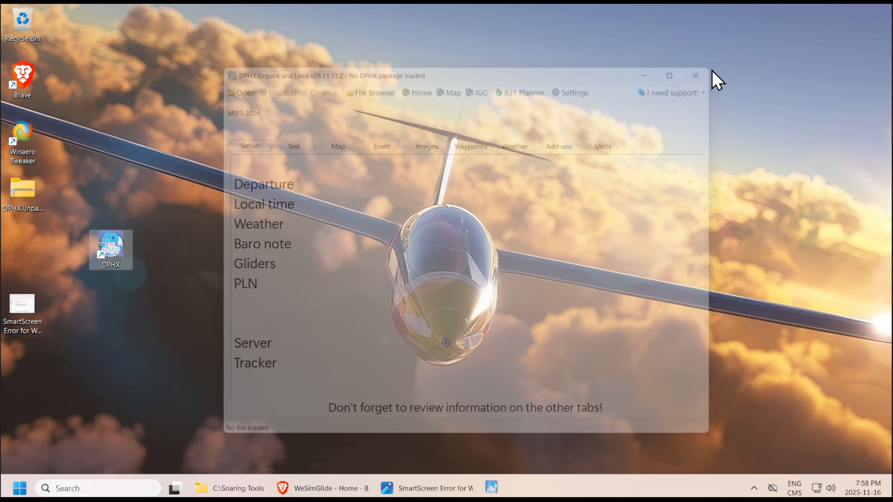
left_click(754, 488)
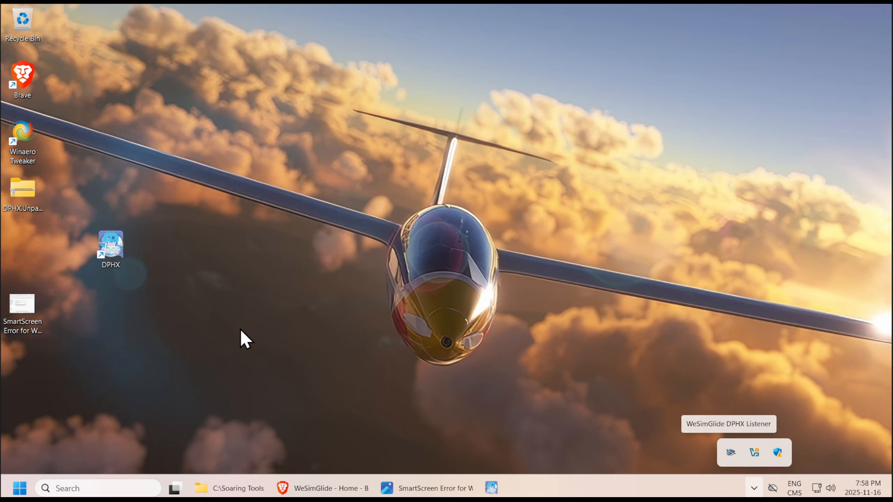
right_click(730, 453)
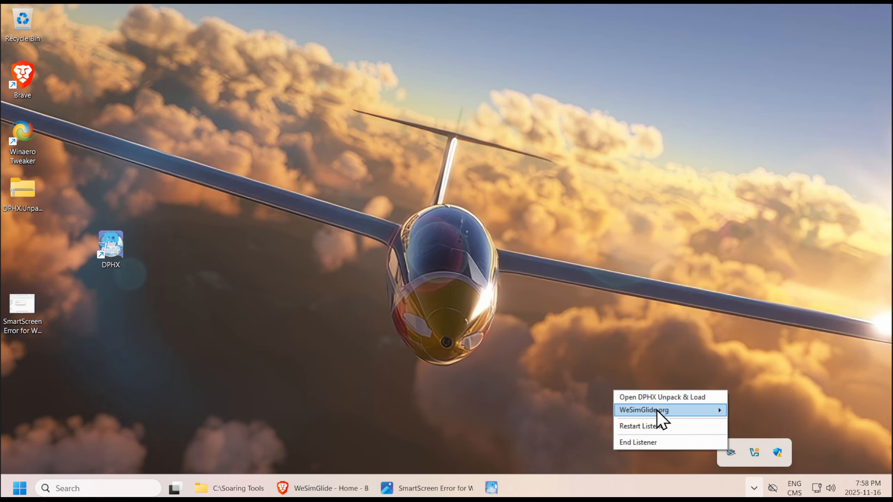
mouse_move(656, 410)
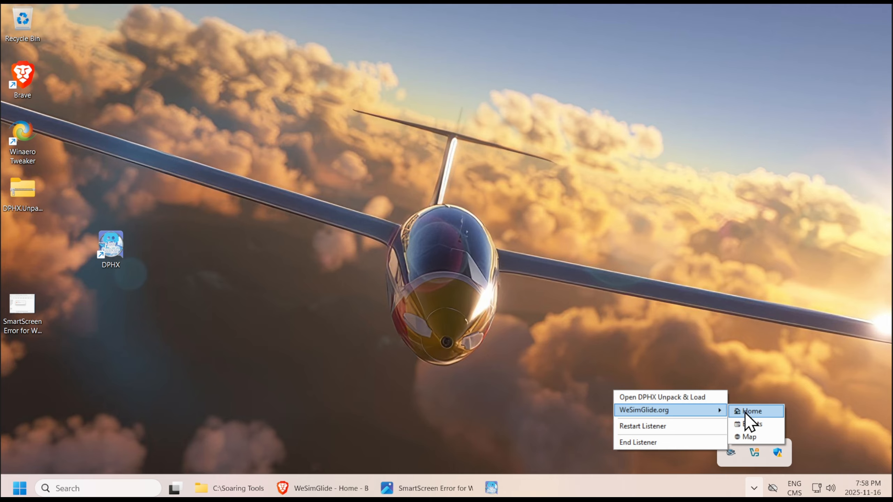
left_click(663, 398)
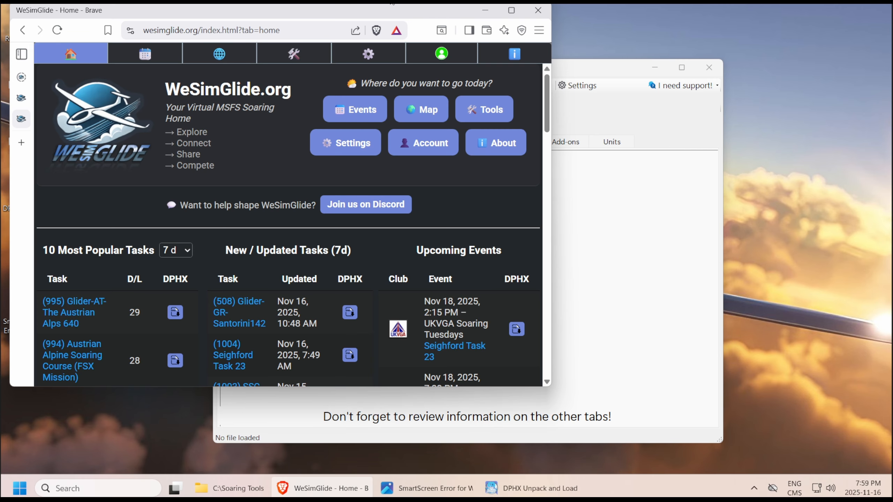
Step: Close the WeSimGlide home page and its browser window, and open the DPHX settings
left_click_drag(385, 12, 378, 35)
key("ctrl+w")
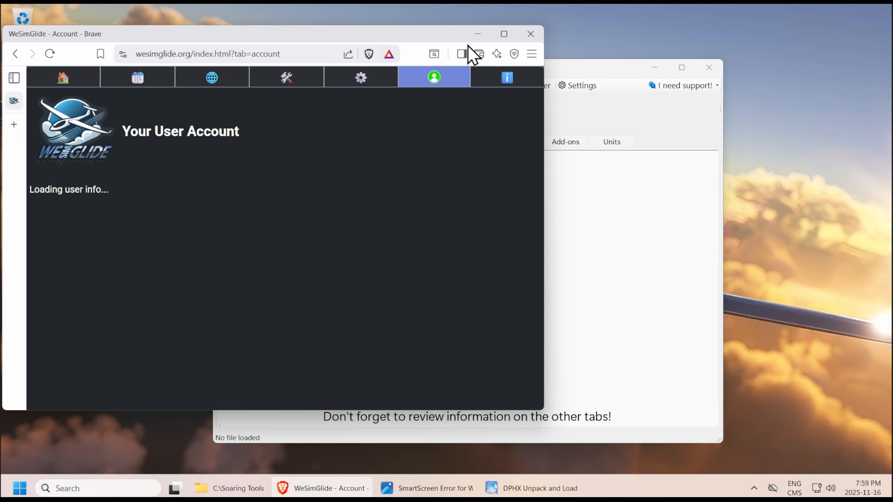
left_click(531, 34)
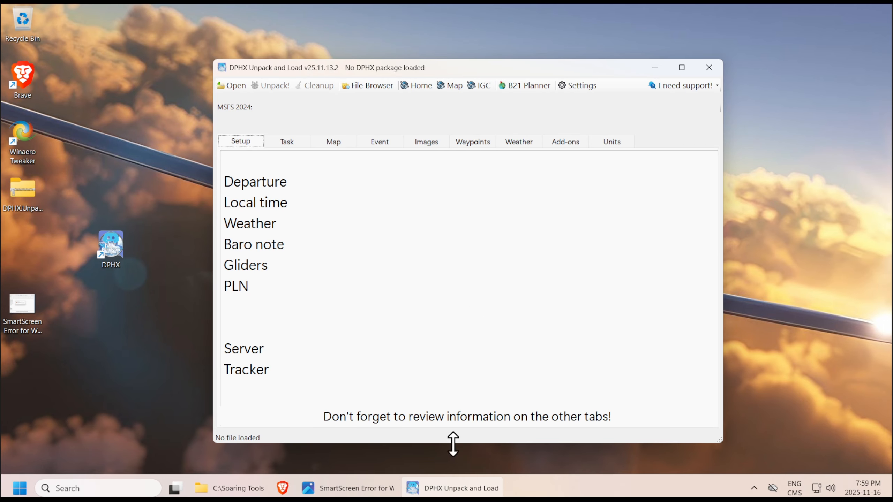
left_click(591, 88)
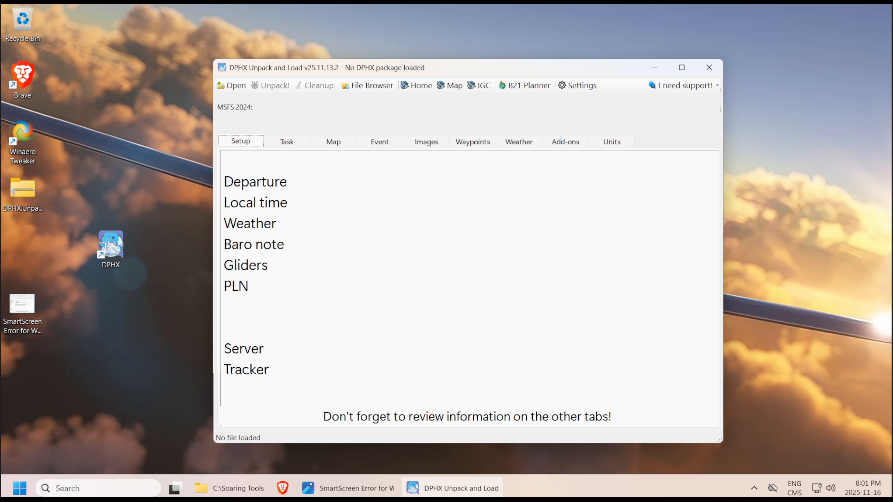
Step: Examine Run Me First Time.bat in C:\Soaring Tools and the SmartScreen Error for WSGListener.png image, closing the image when done
left_click(234, 487)
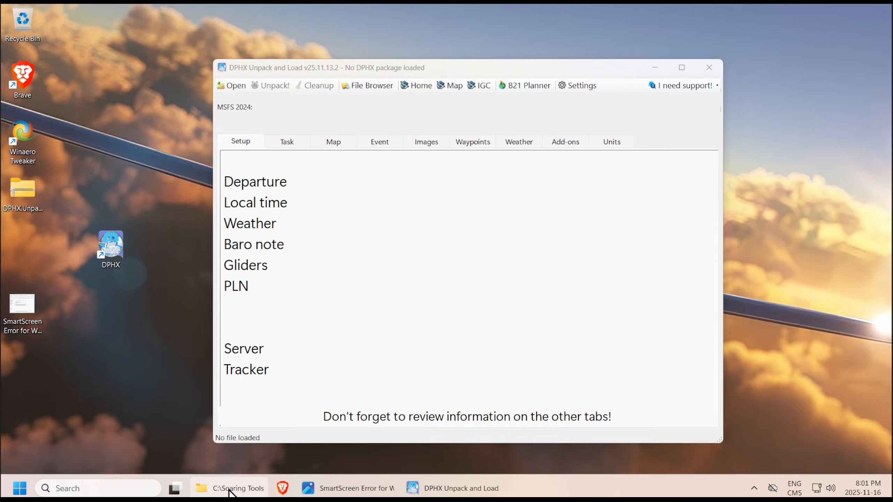
scroll(413, 338, "down", 8)
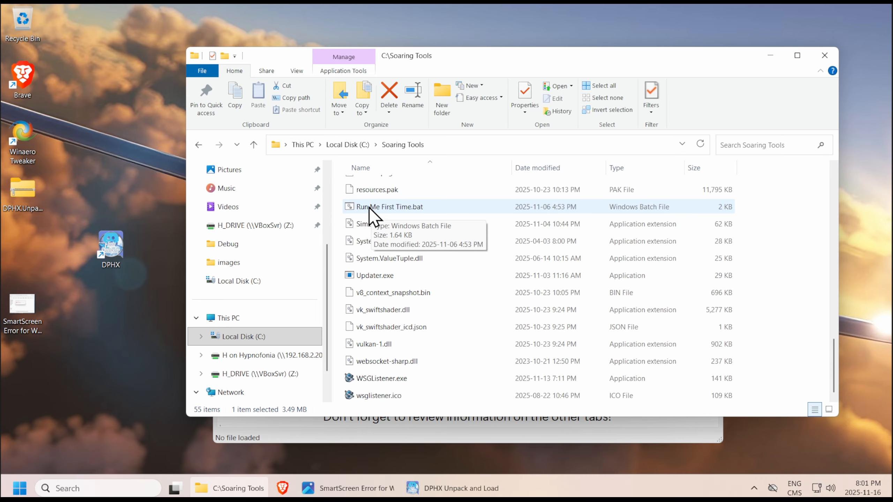
mouse_move(342, 492)
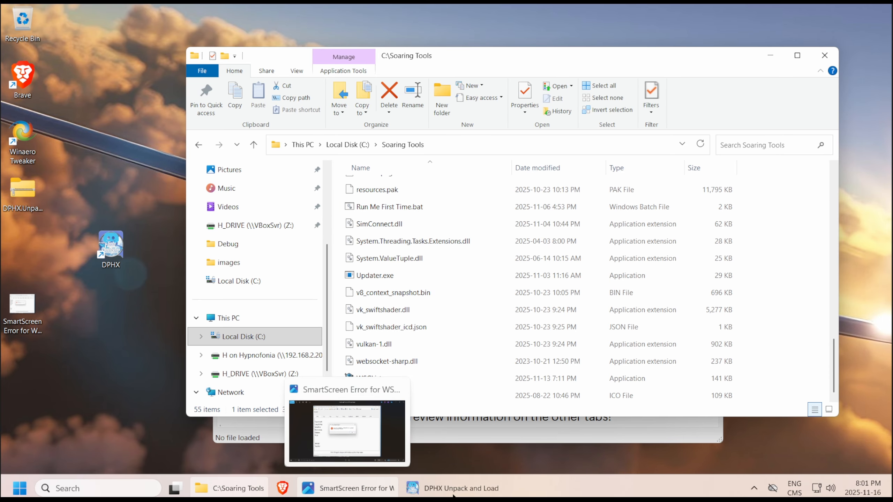
mouse_move(472, 493)
left_click(351, 488)
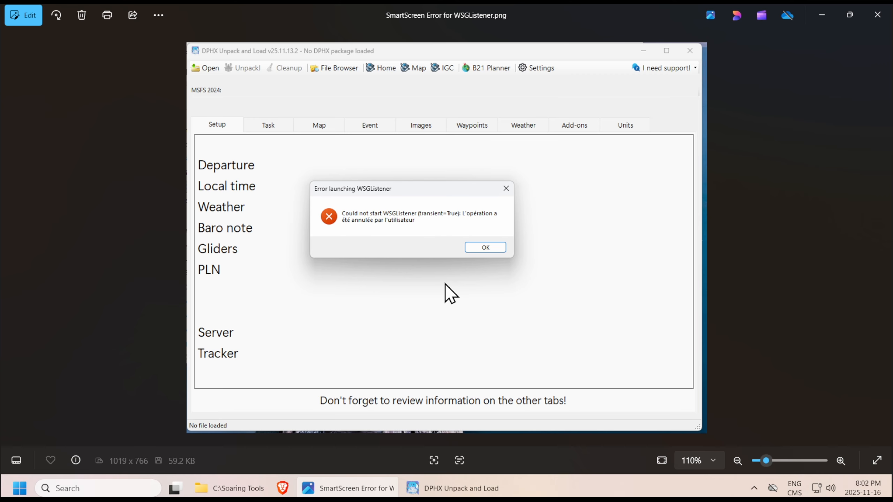
scroll(445, 283, "down", 1)
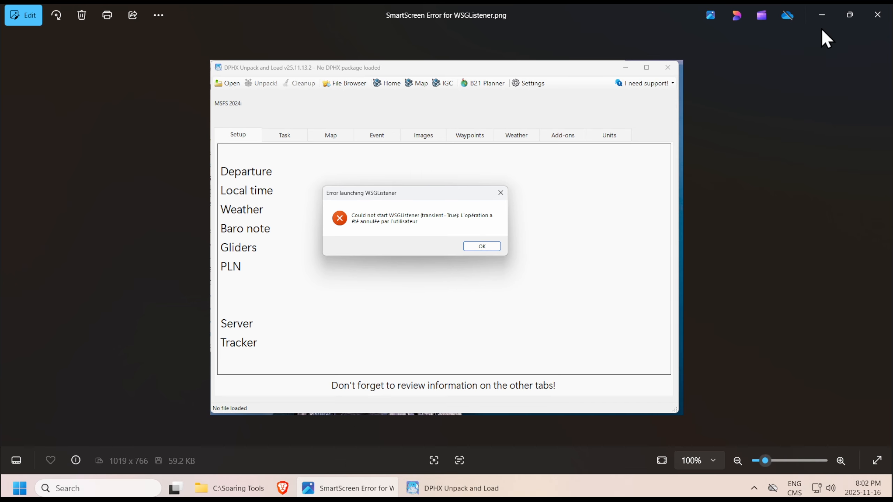
left_click(878, 15)
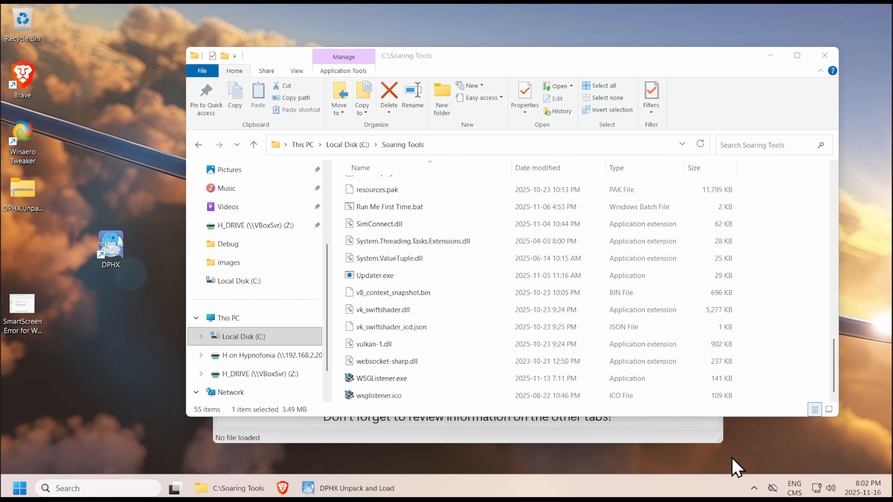
Step: Close DPHX Unpack and Load and end the WeSimGlide DPHX Listener running in the system tray
left_click(578, 436)
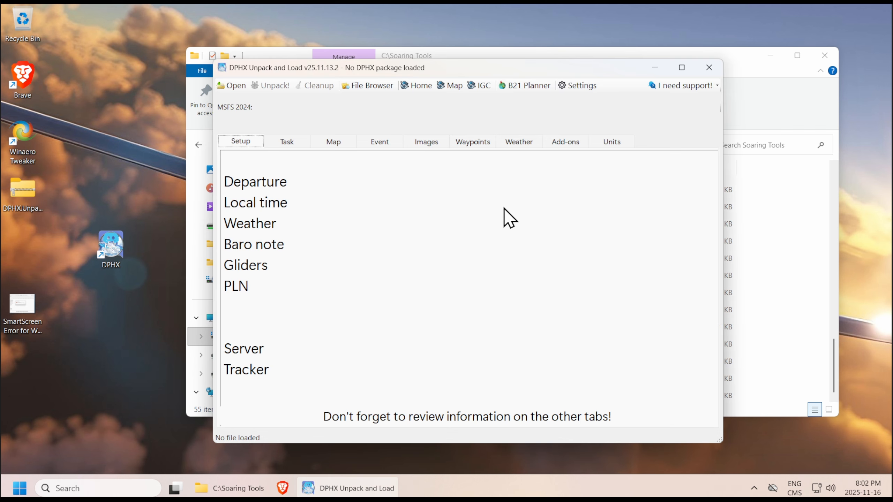
left_click(709, 68)
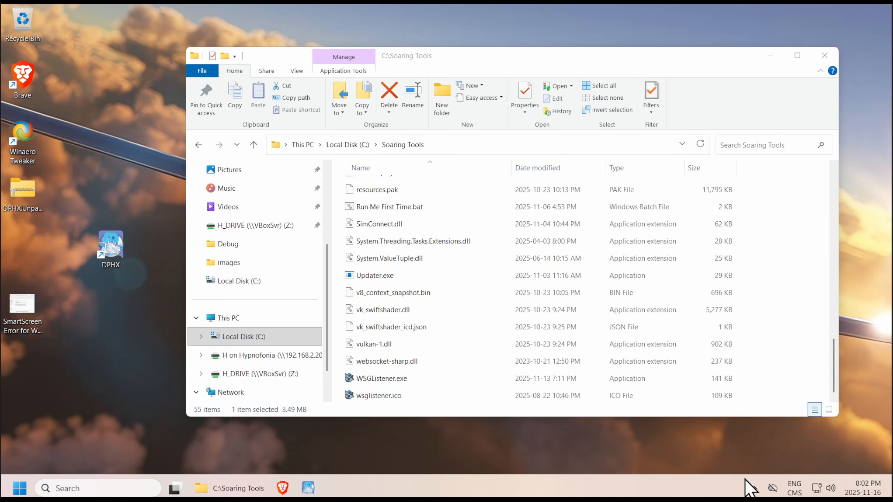
left_click(753, 488)
right_click(731, 452)
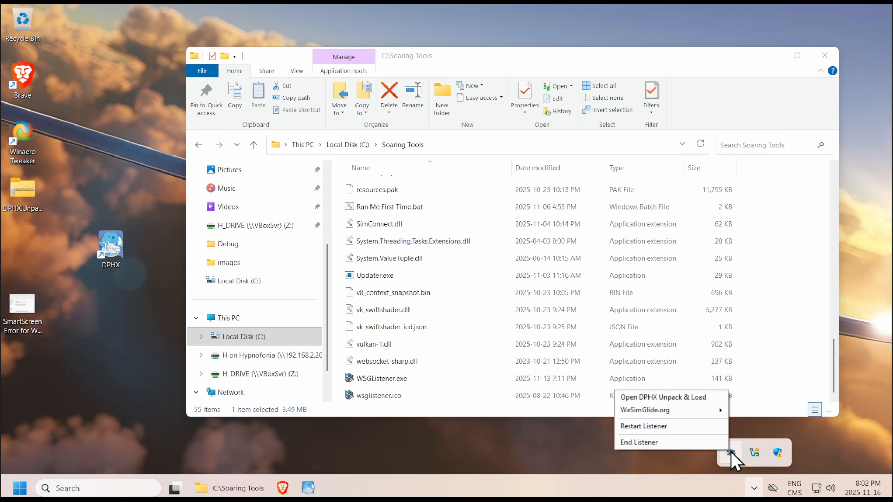
left_click(651, 440)
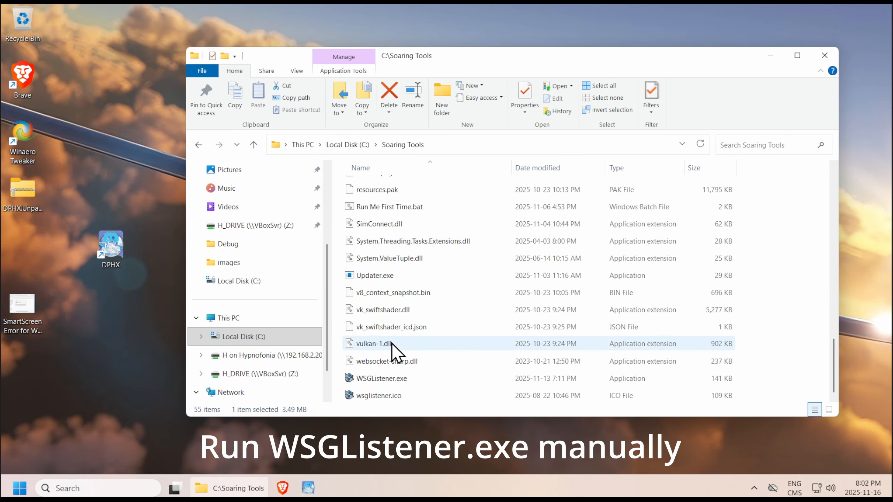
Step: Run WSGListener.exe manually from the C:\Soaring Tools folder
left_click(368, 380)
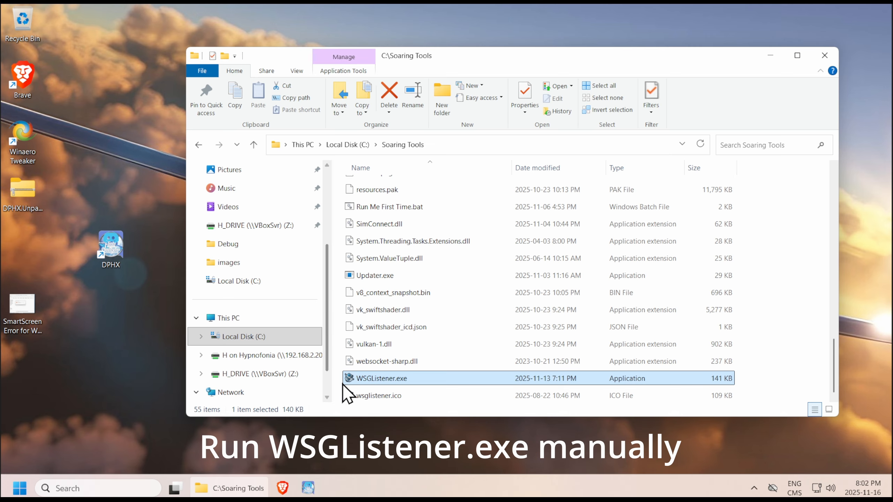
right_click(384, 378)
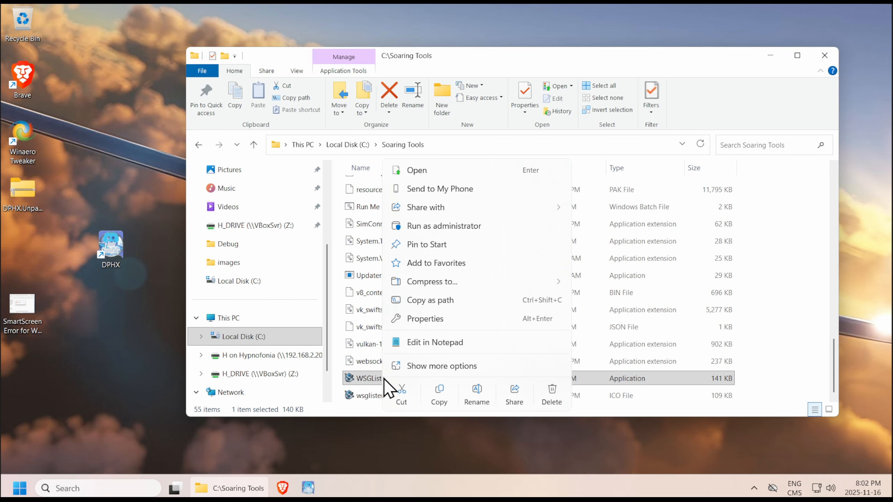
left_click(414, 171)
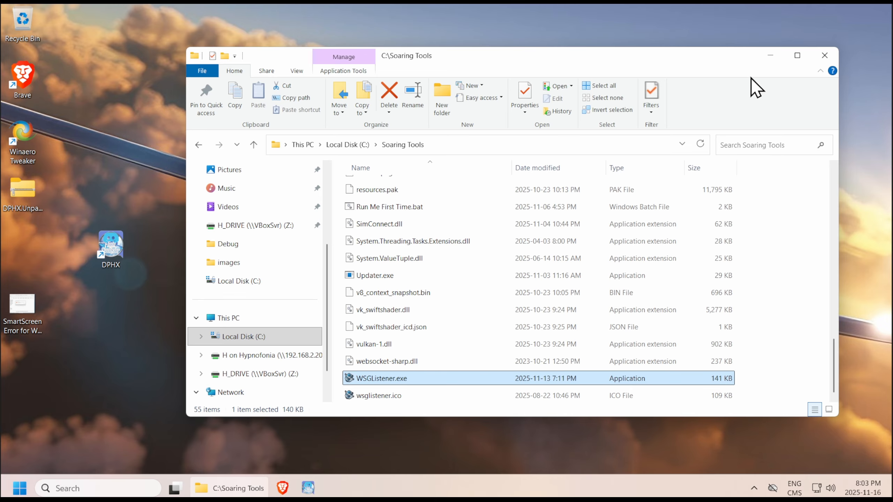
Step: Reopen DPHX Unpack and Load and check the Auto-Start with Windows and keep running option in its settings
double_click(109, 240)
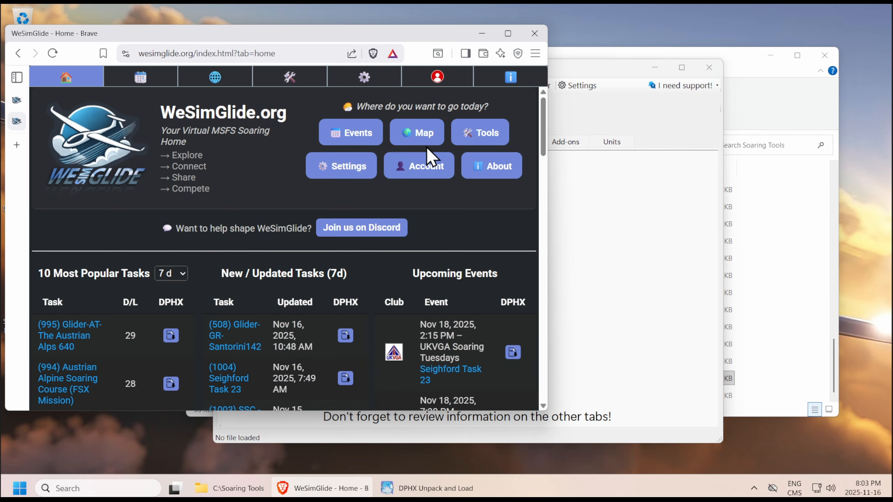
left_click_drag(346, 29, 350, 20)
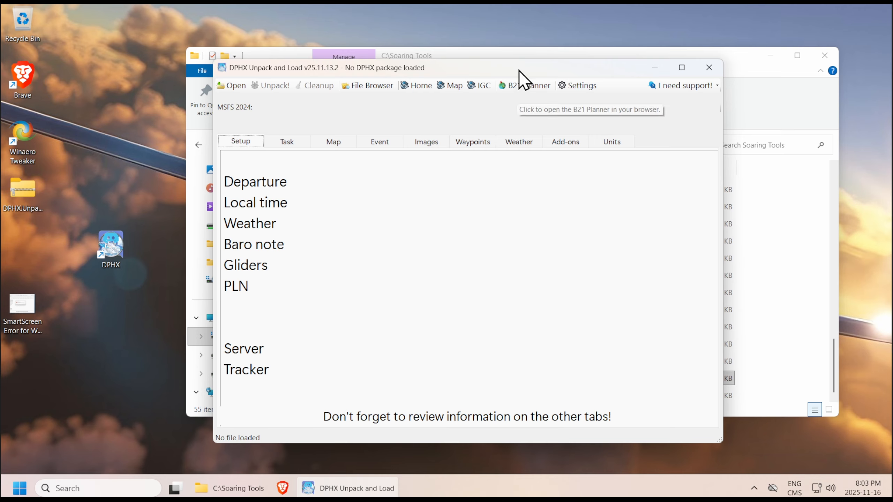
left_click_drag(528, 75, 487, 83)
left_click(535, 93)
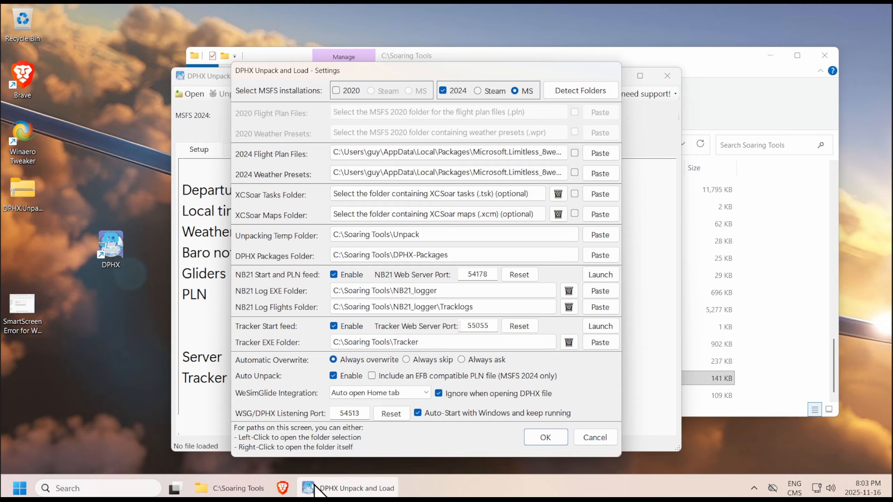
Step: Open wesimglide.org/index.html?tab=home in a maximized Brave window, and view and refresh the user account page
left_click(281, 488)
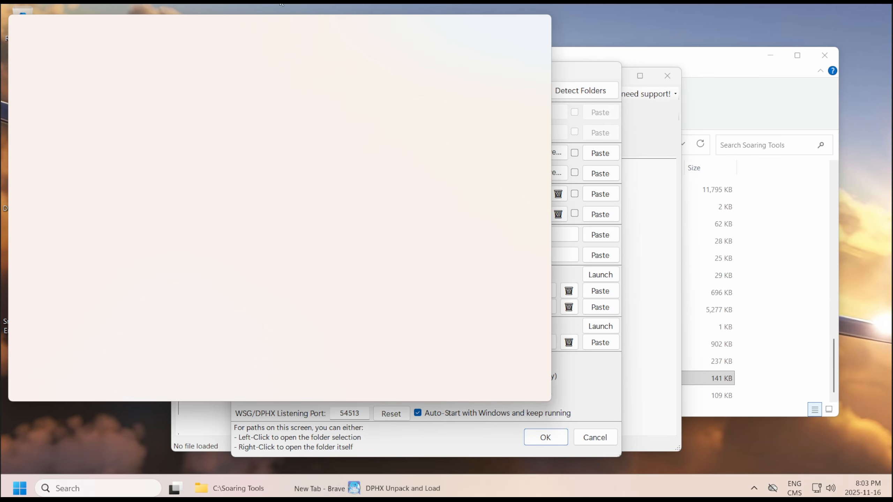
type("wesimglide.org/index.html?tab=home")
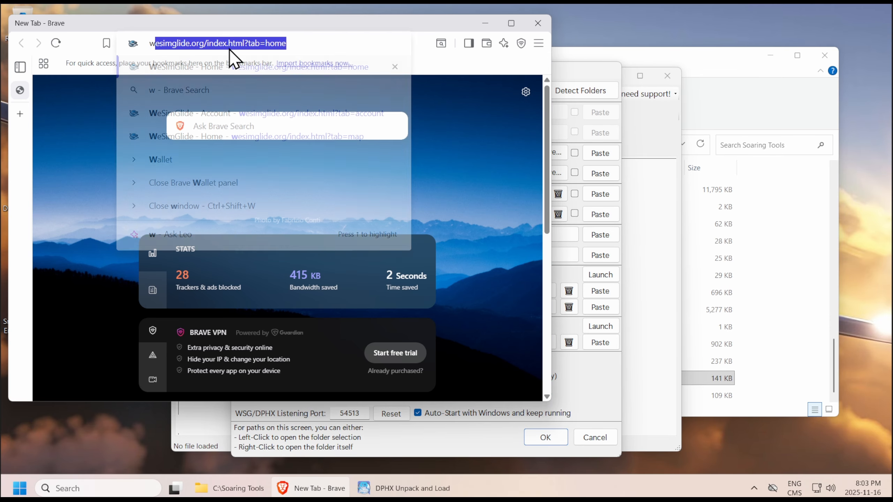
key("Return")
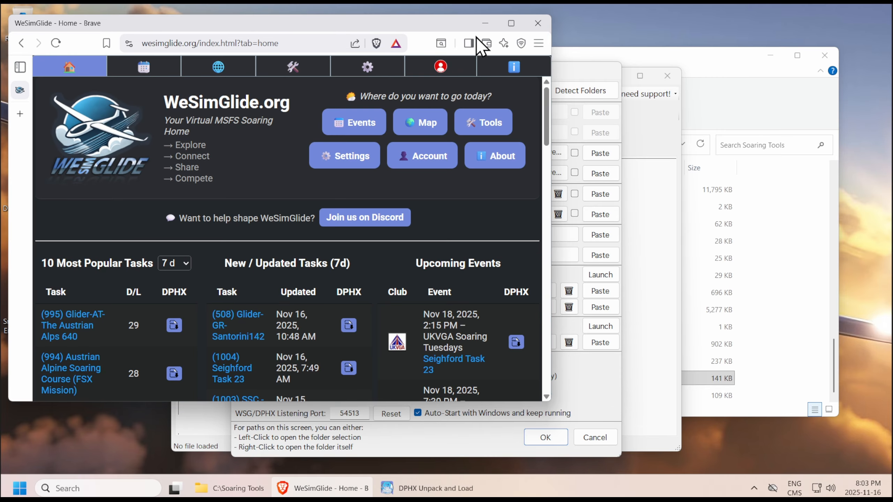
left_click_drag(443, 23, 544, 39)
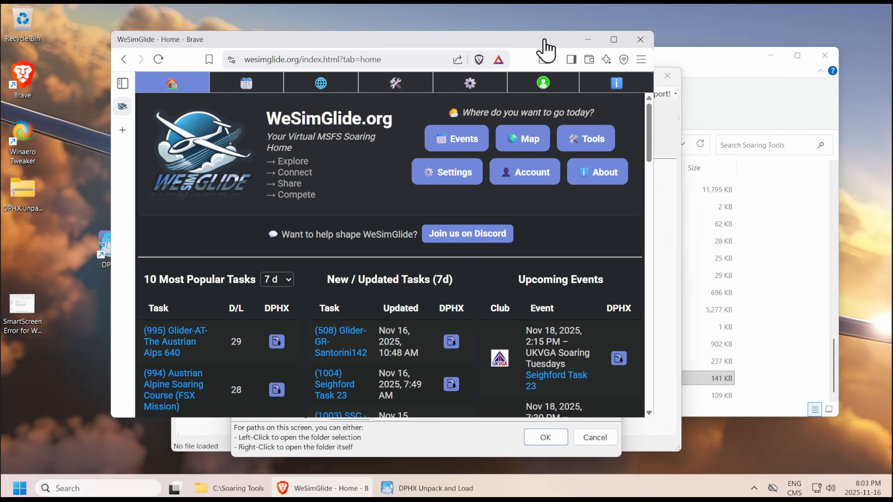
double_click(544, 40)
left_click(677, 51)
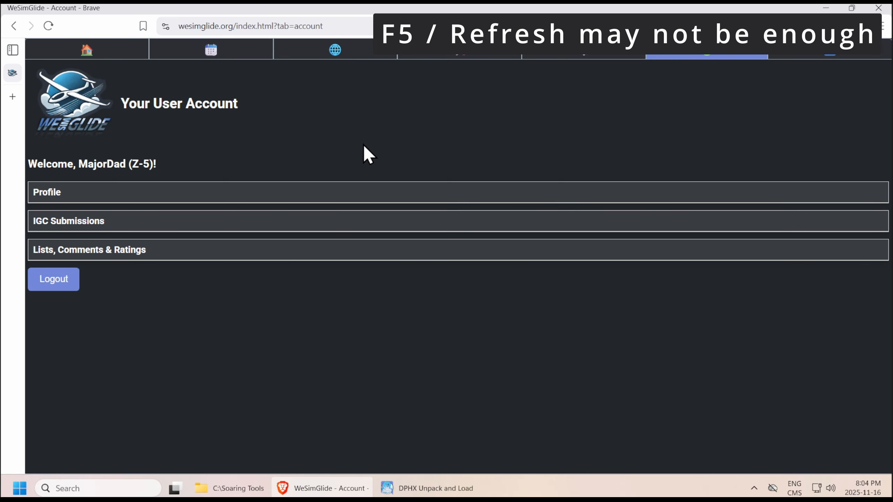
key("F5")
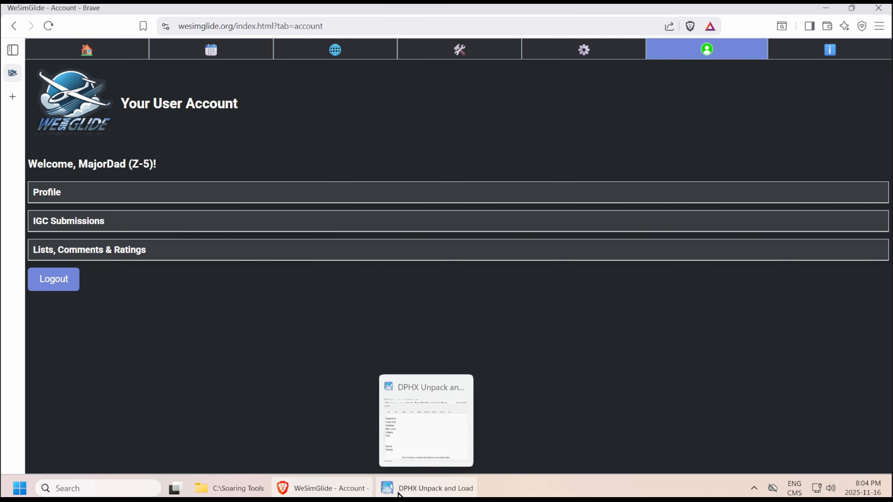
Step: Switch back to DPHX Unpack and Load and cancel its open settings
left_click(427, 489)
left_click(602, 438)
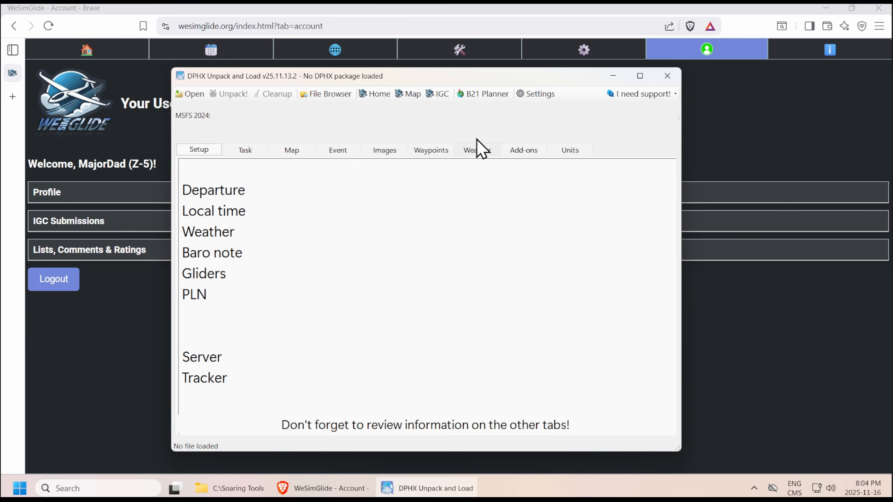
Step: Review the DPHX Unpack and Load settings without changing them, and refresh the WeSimGlide user account page in Brave
left_click(543, 92)
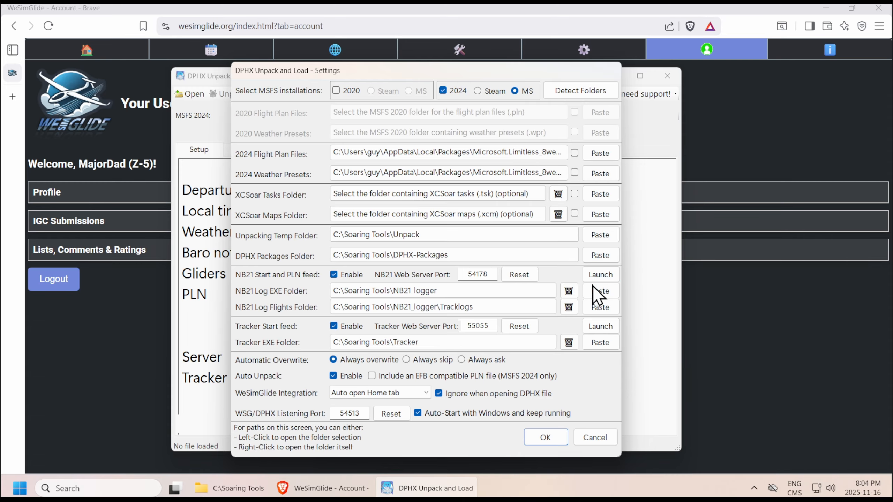
left_click(595, 438)
left_click(776, 365)
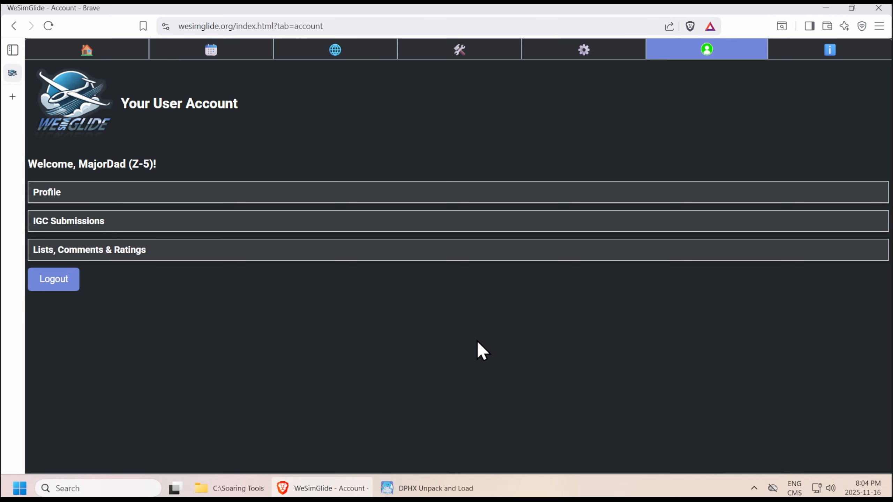
key("F5")
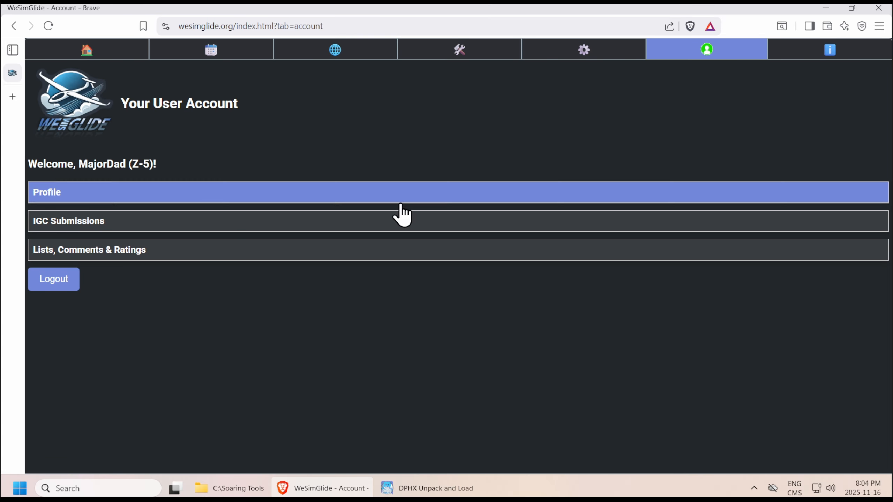
Step: Switch back to DPHX Unpack and Load, check its settings again without saving, and close the program window
left_click(434, 489)
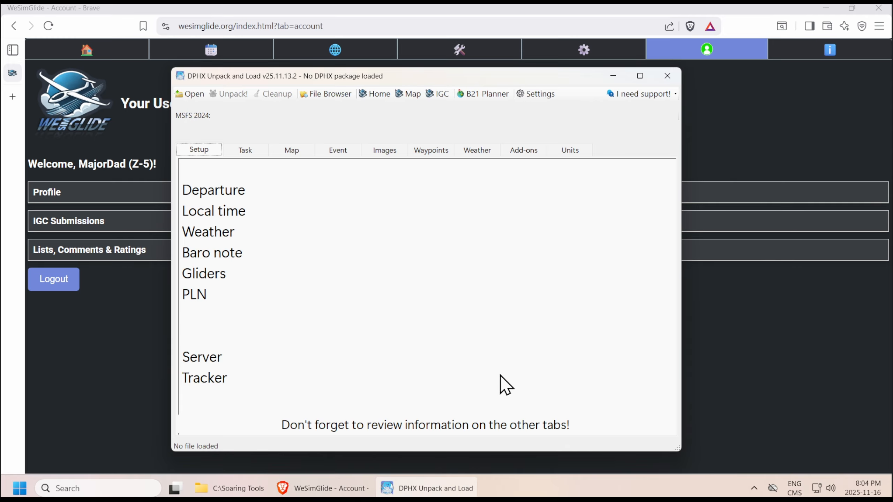
left_click(547, 100)
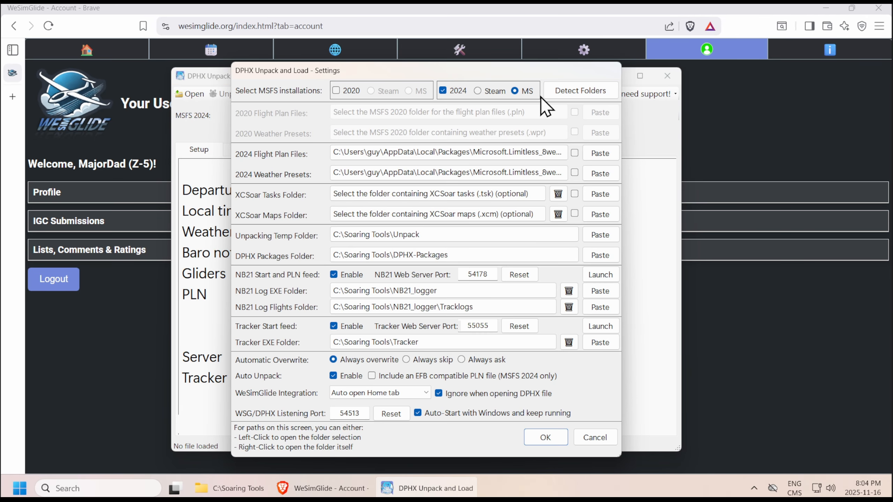
left_click(598, 438)
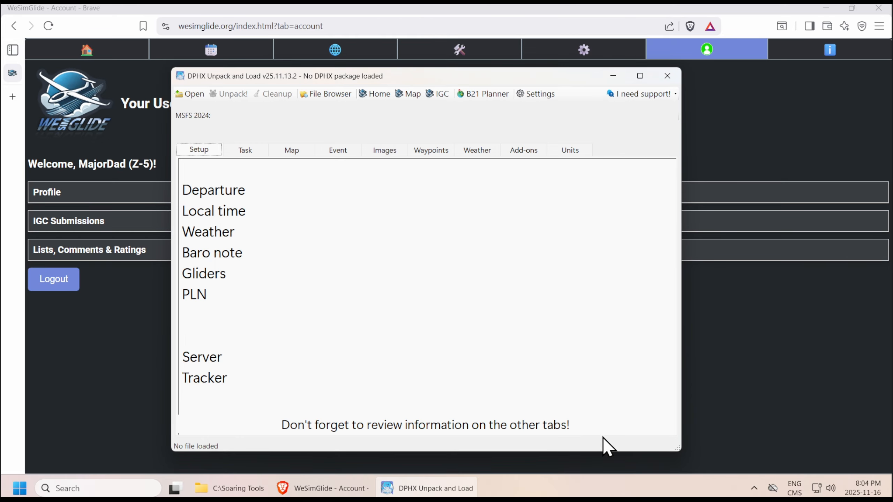
left_click(667, 79)
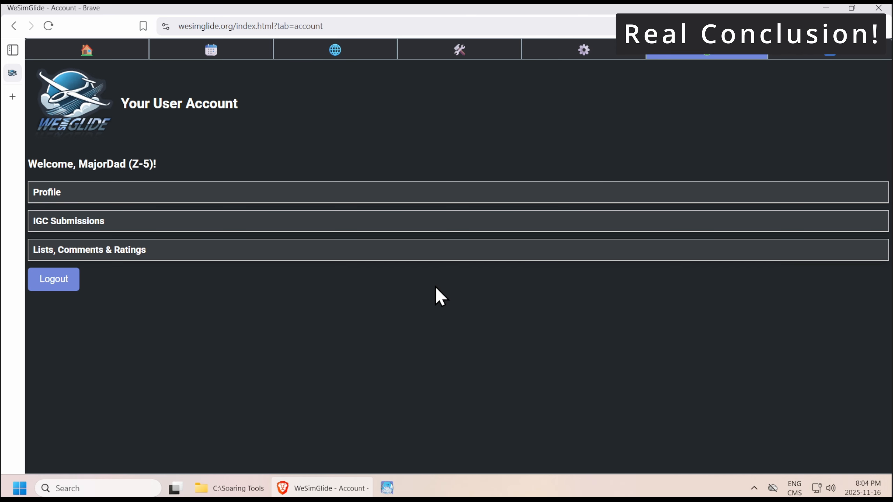